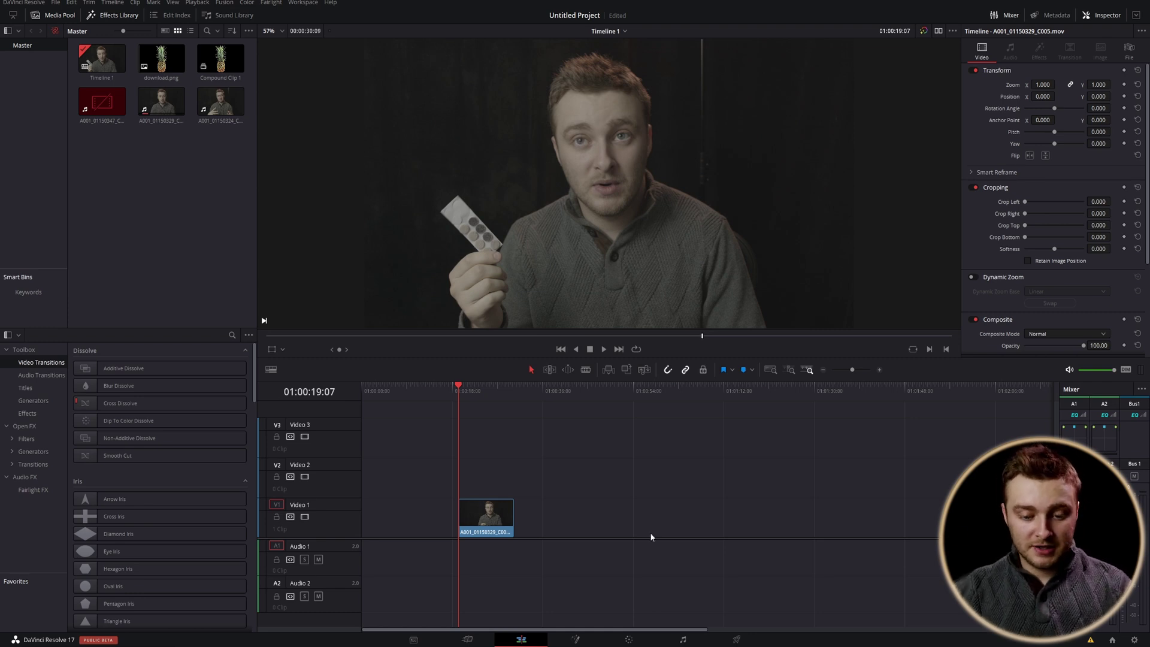
# Switch to the Color page and add three serial nodes after the clip's first node
pyautogui.click(628, 640)
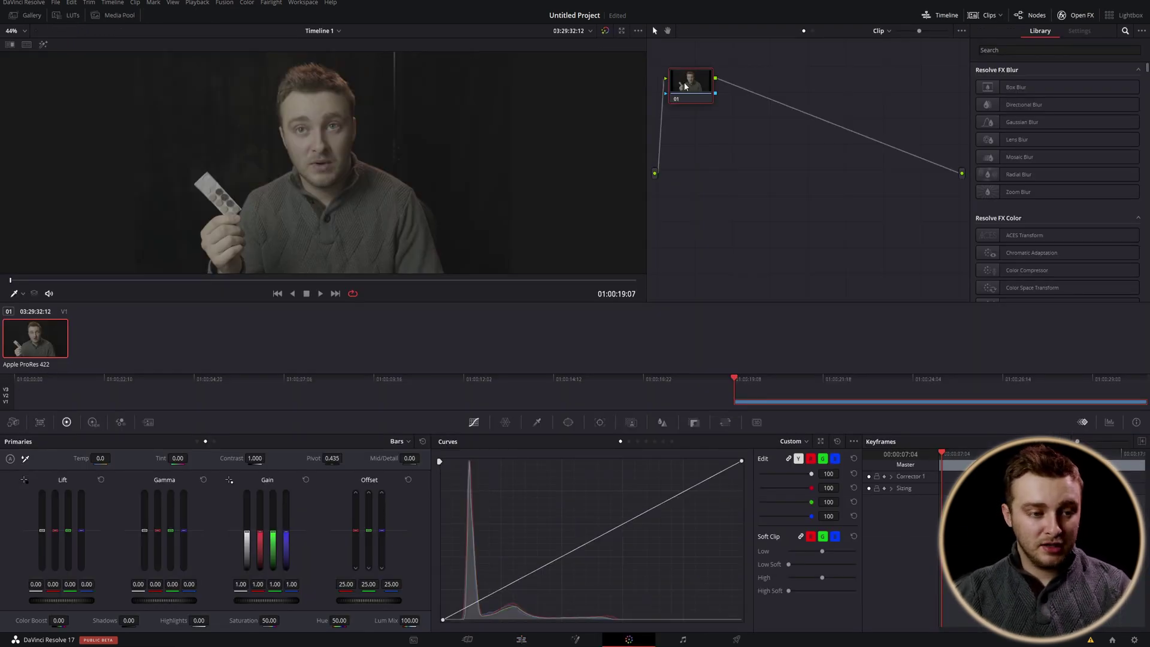
pyautogui.moveTo(685, 86)
pyautogui.mouseDown()
pyautogui.moveTo(749, 105)
pyautogui.moveTo(680, 118)
pyautogui.moveTo(680, 89)
pyautogui.mouseUp()
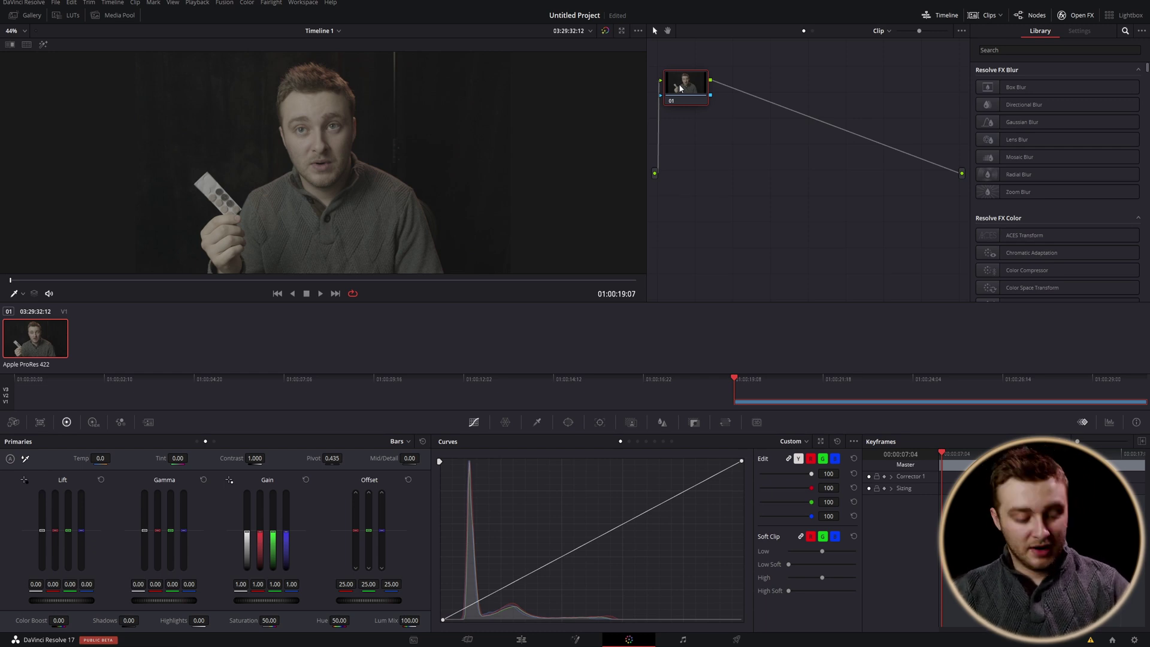
pyautogui.hotkey('alt', 's')
pyautogui.hotkey('alt', 's')
pyautogui.hotkey('alt', 's')
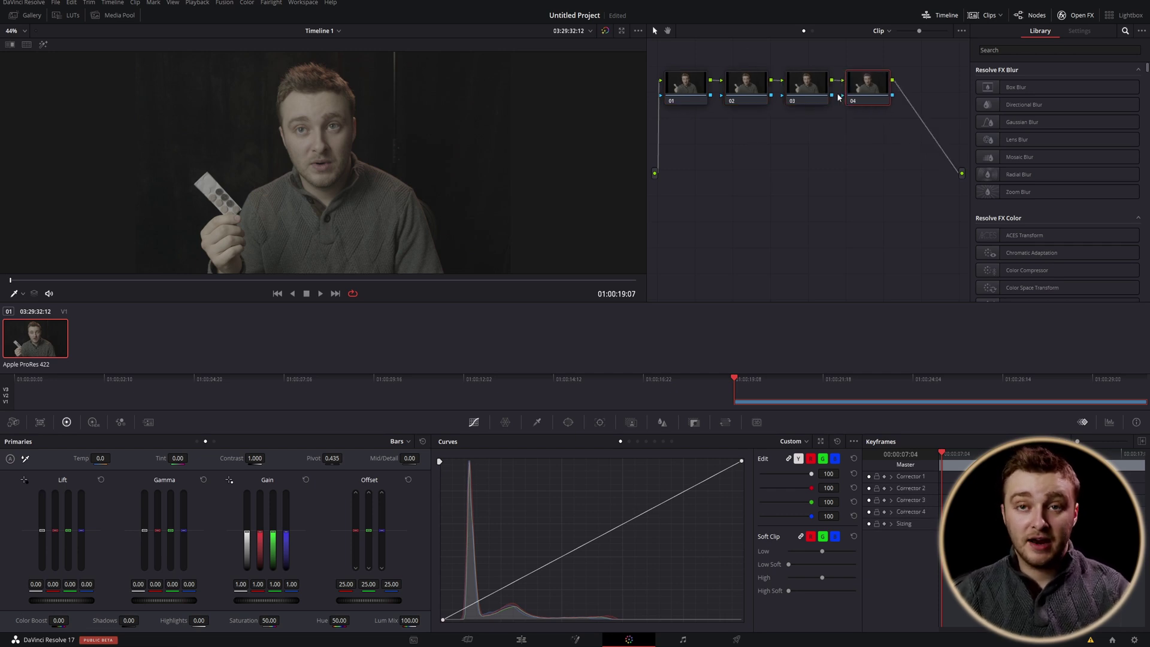
# Try adding another serial node after the first node, move it below the chain, and delete it
pyautogui.rightClick(683, 84)
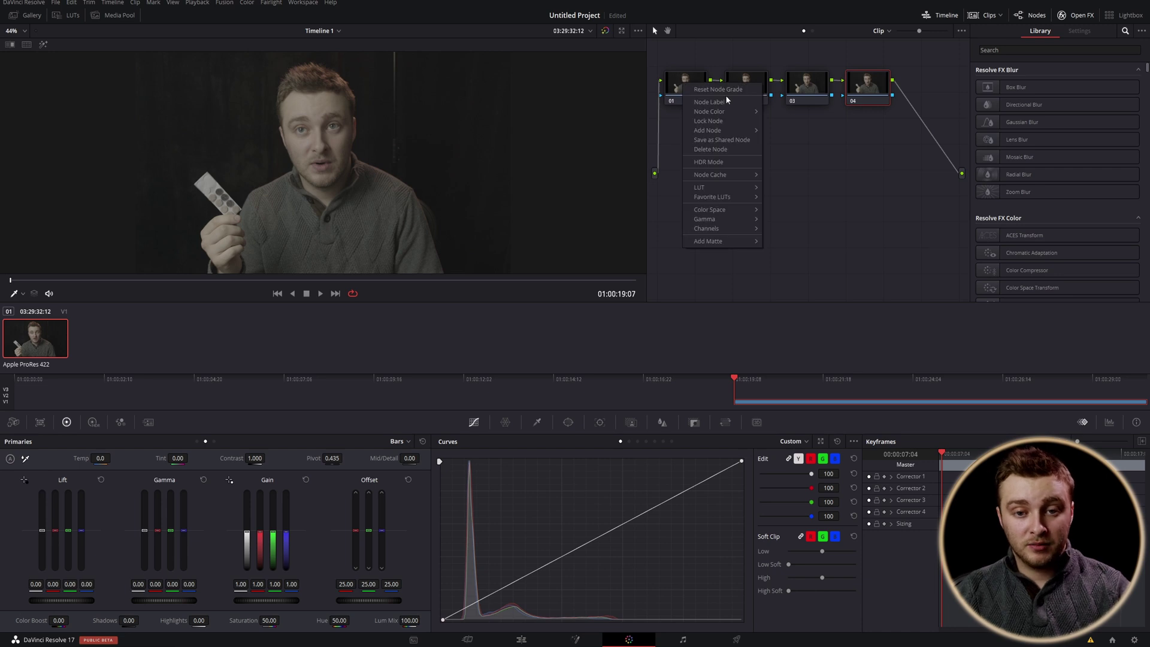
pyautogui.moveTo(709, 132)
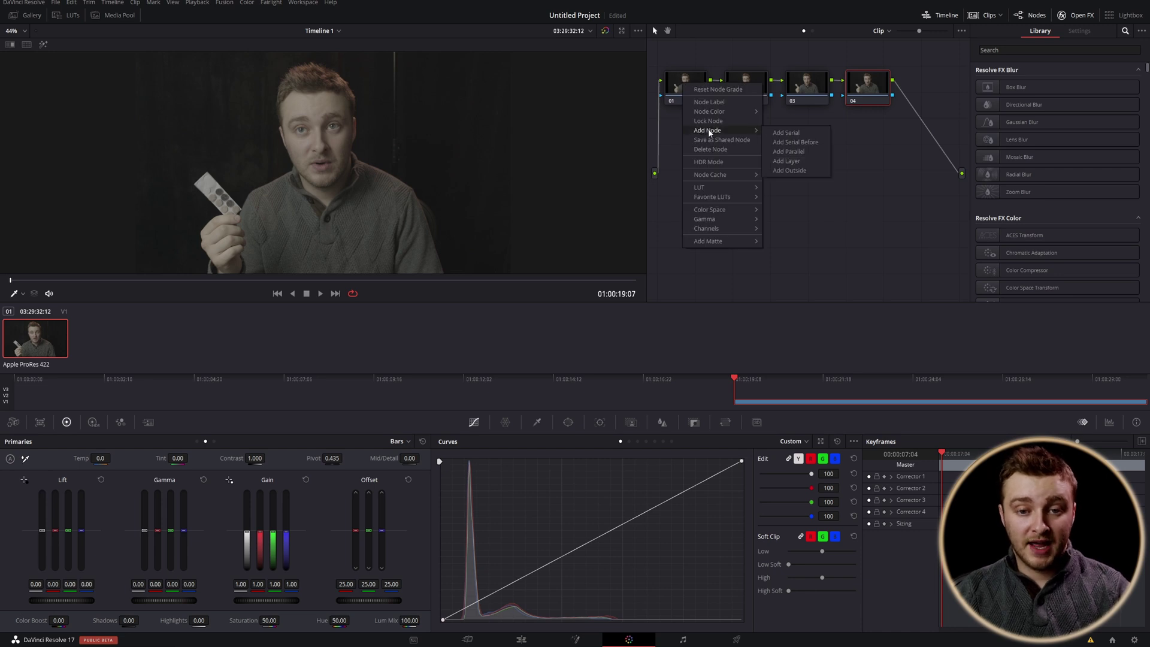
pyautogui.click(788, 133)
pyautogui.moveTo(748, 151); pyautogui.dragTo(749, 191)
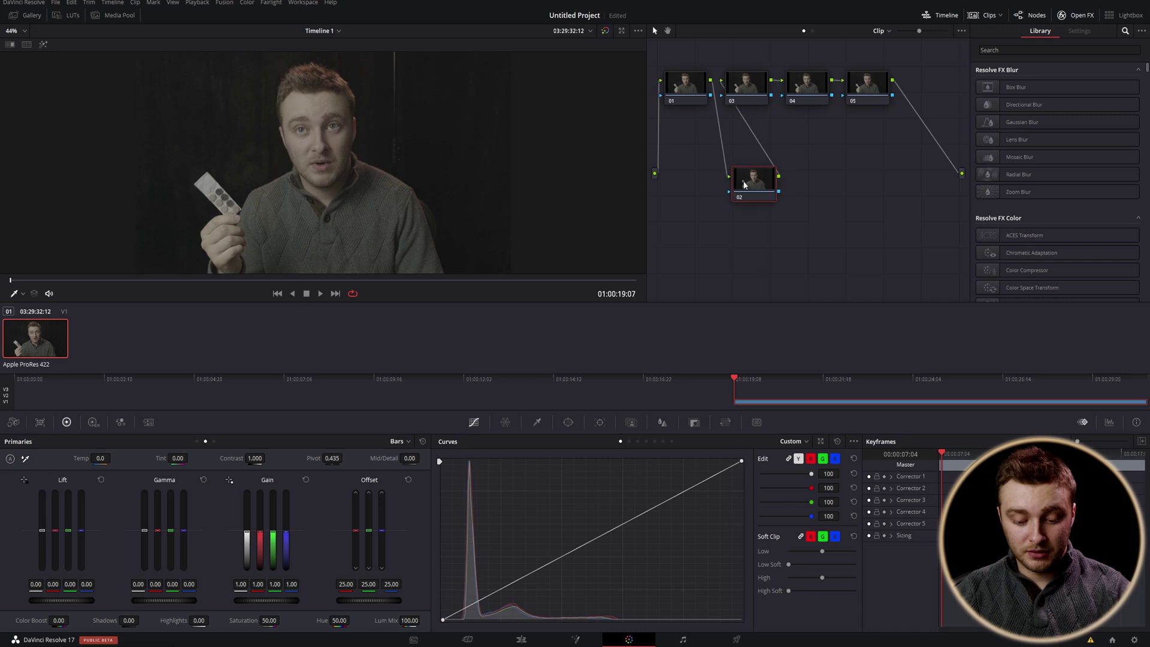
pyautogui.press('Delete')
# On the first node, set saturation to 68.20, temperature to -380 and tint to 40, and pull the custom curve's white point inward to brighten the image
pyautogui.moveTo(677, 84); pyautogui.dragTo(679, 78)
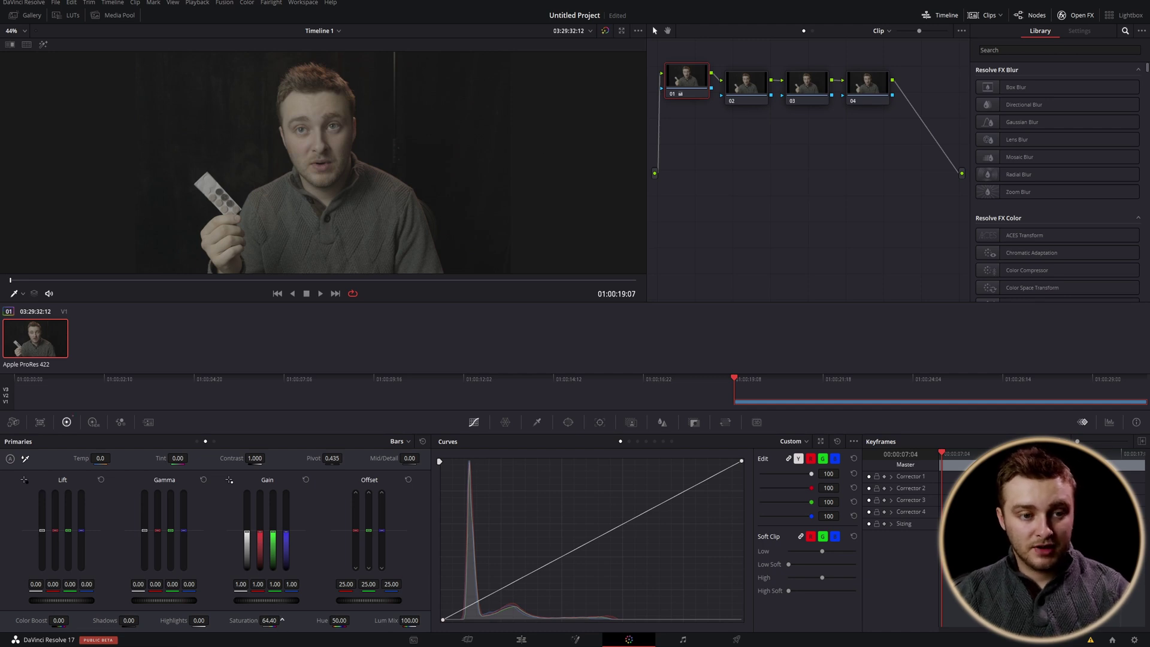
pyautogui.moveTo(282, 619); pyautogui.dragTo(282, 619)
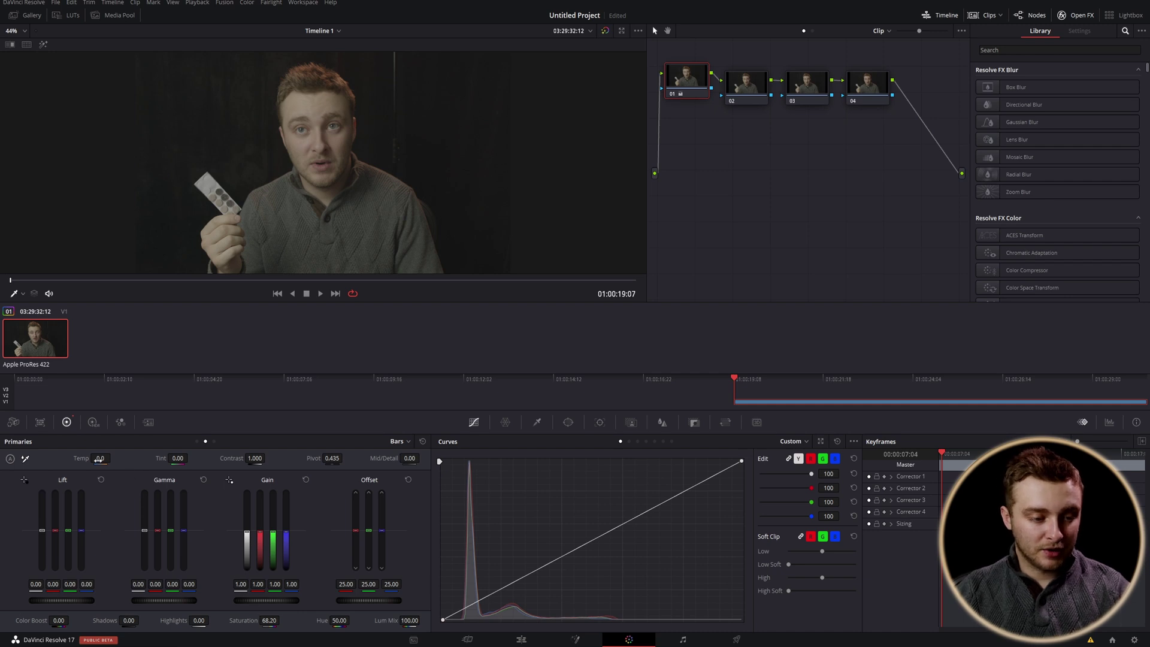
pyautogui.moveTo(100, 459); pyautogui.dragTo(94, 459)
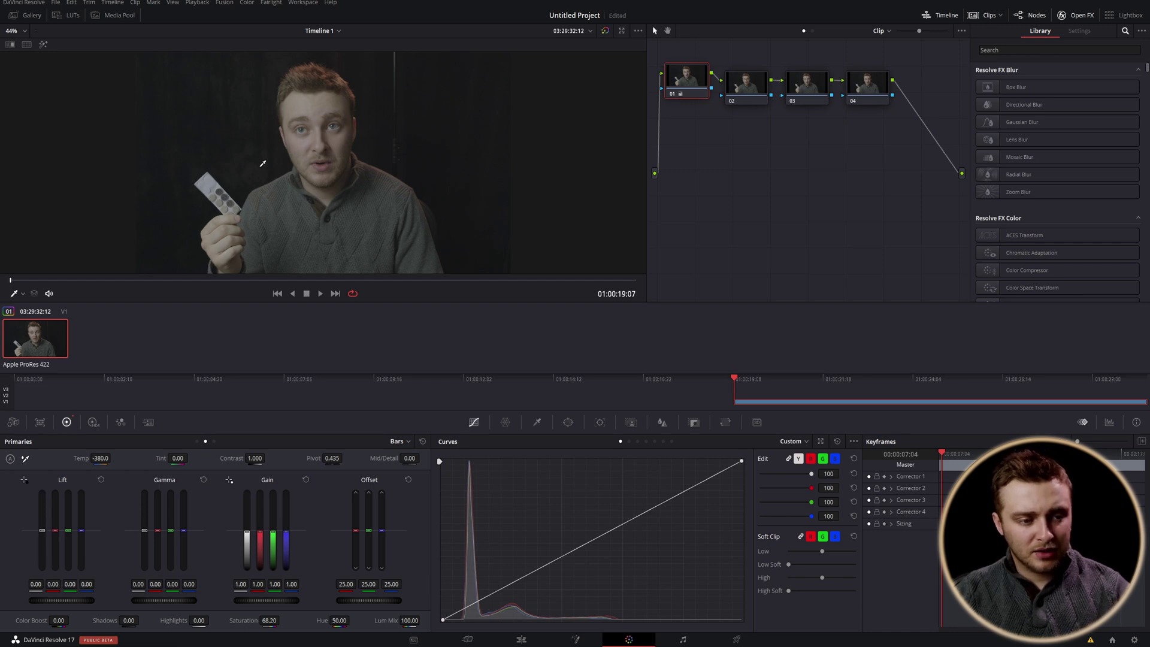
pyautogui.moveTo(178, 458); pyautogui.dragTo(190, 457)
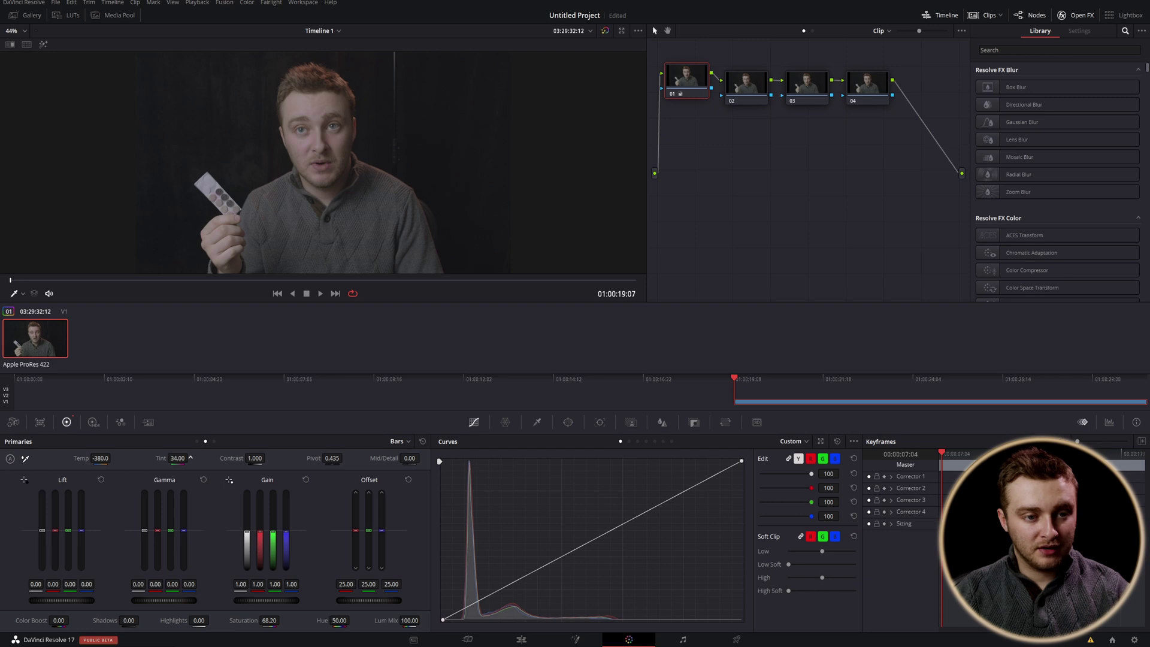
pyautogui.moveTo(336, 379); pyautogui.dragTo(364, 384)
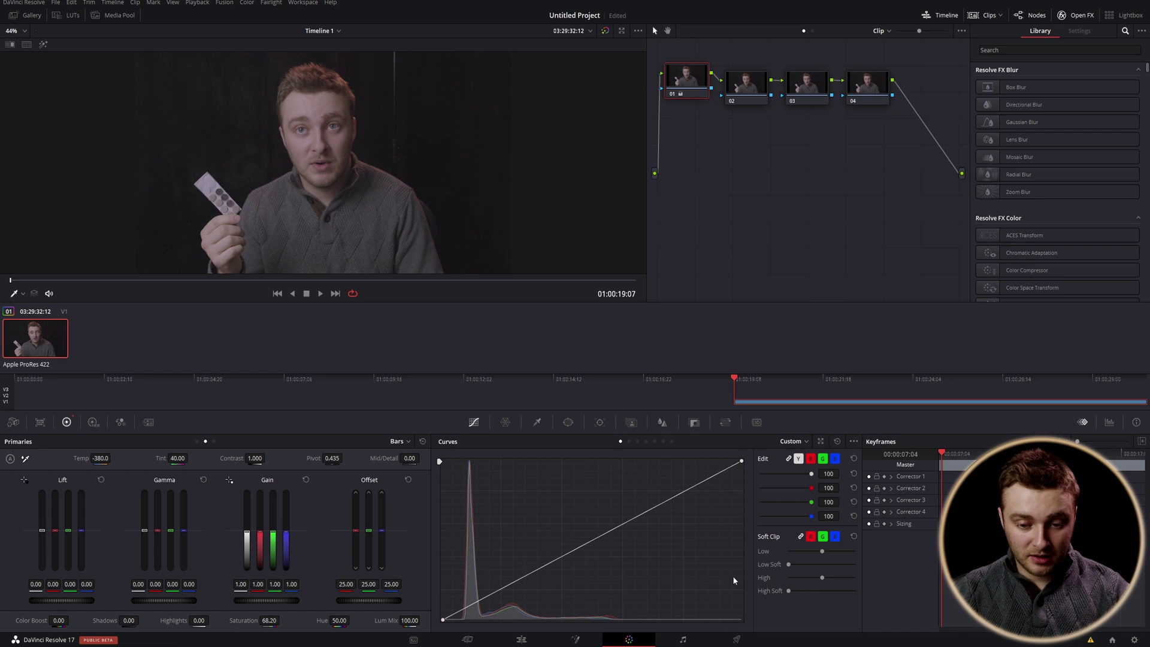
pyautogui.moveTo(742, 461); pyautogui.dragTo(629, 444)
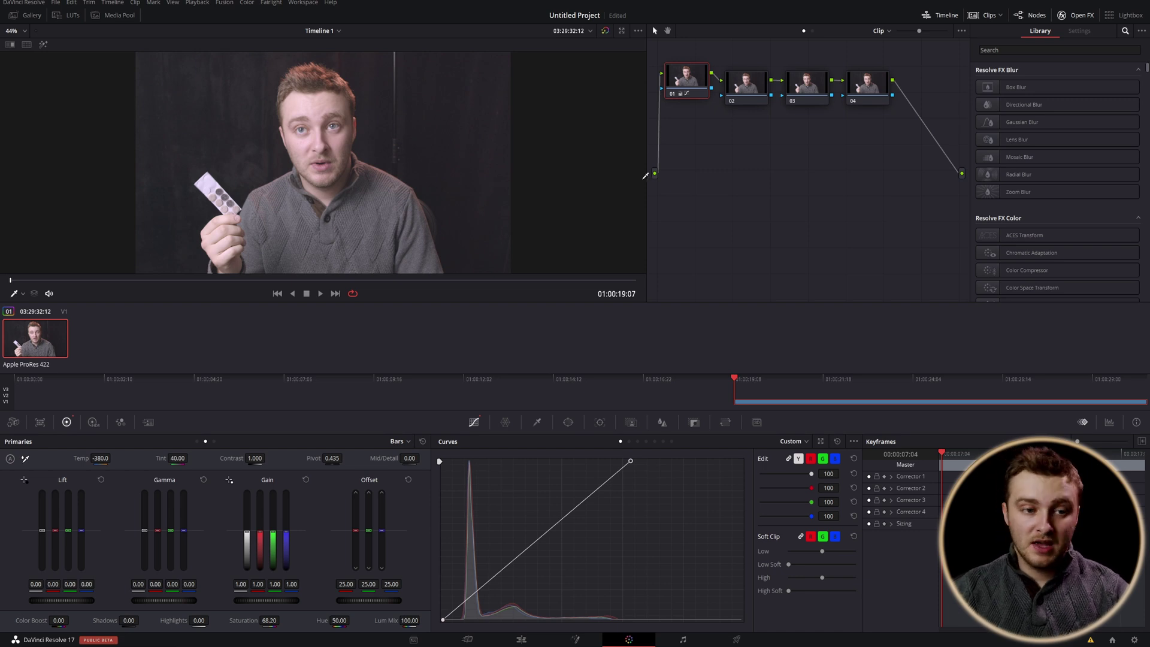
# Select the second node, move it slightly up, and reset its gain
pyautogui.click(744, 90)
pyautogui.moveTo(743, 91); pyautogui.dragTo(744, 80)
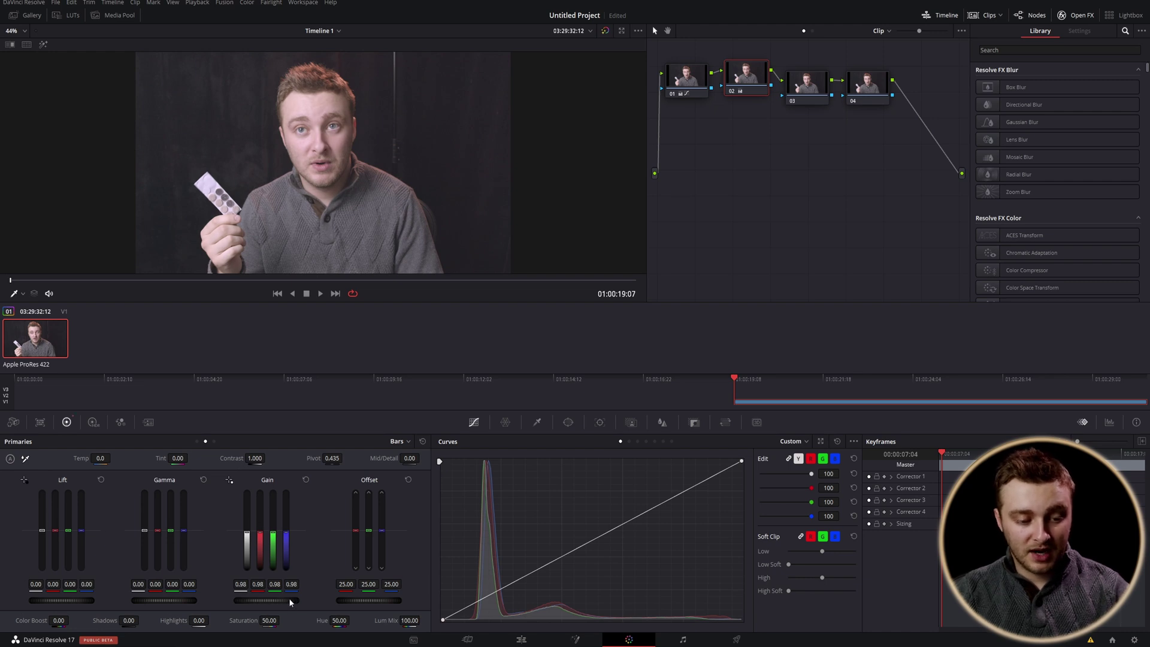
pyautogui.click(305, 480)
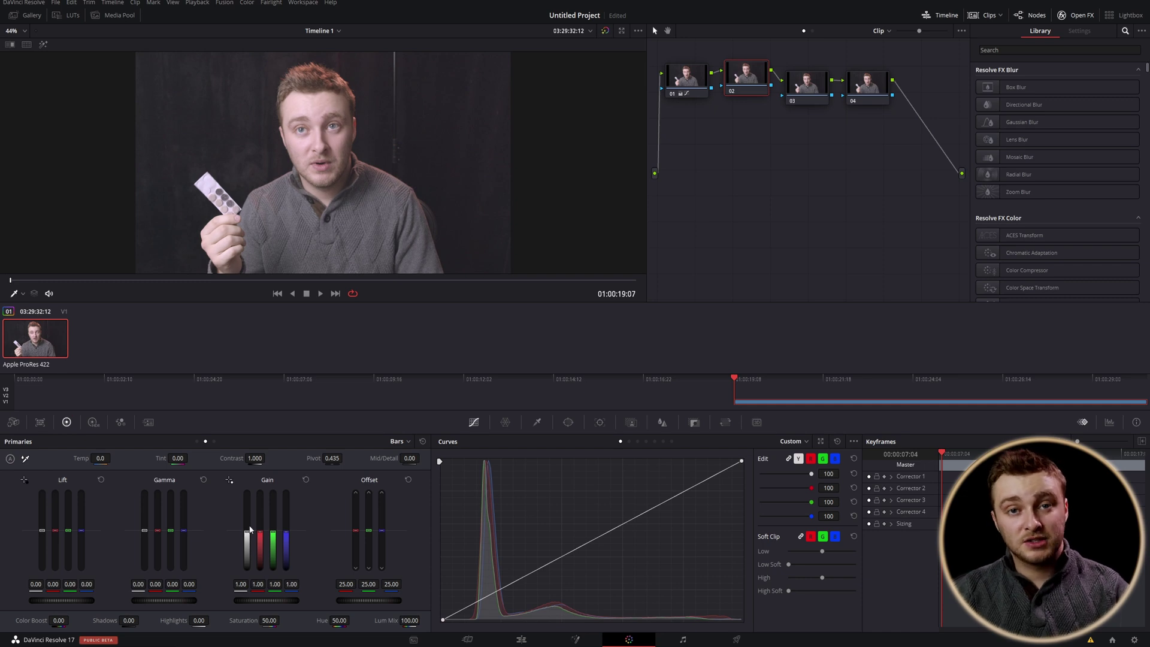
# Try lowering the second node's lift to -0.86, and reset the lift
pyautogui.moveTo(409, 620); pyautogui.dragTo(407, 619)
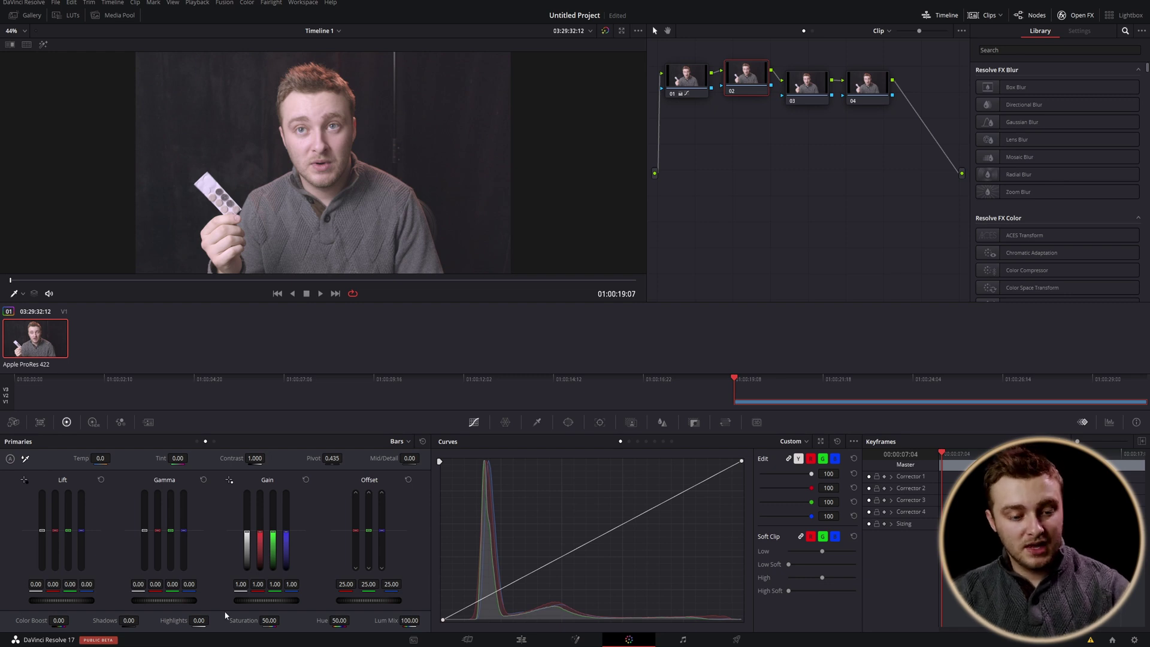
pyautogui.moveTo(62, 600); pyautogui.dragTo(10, 600)
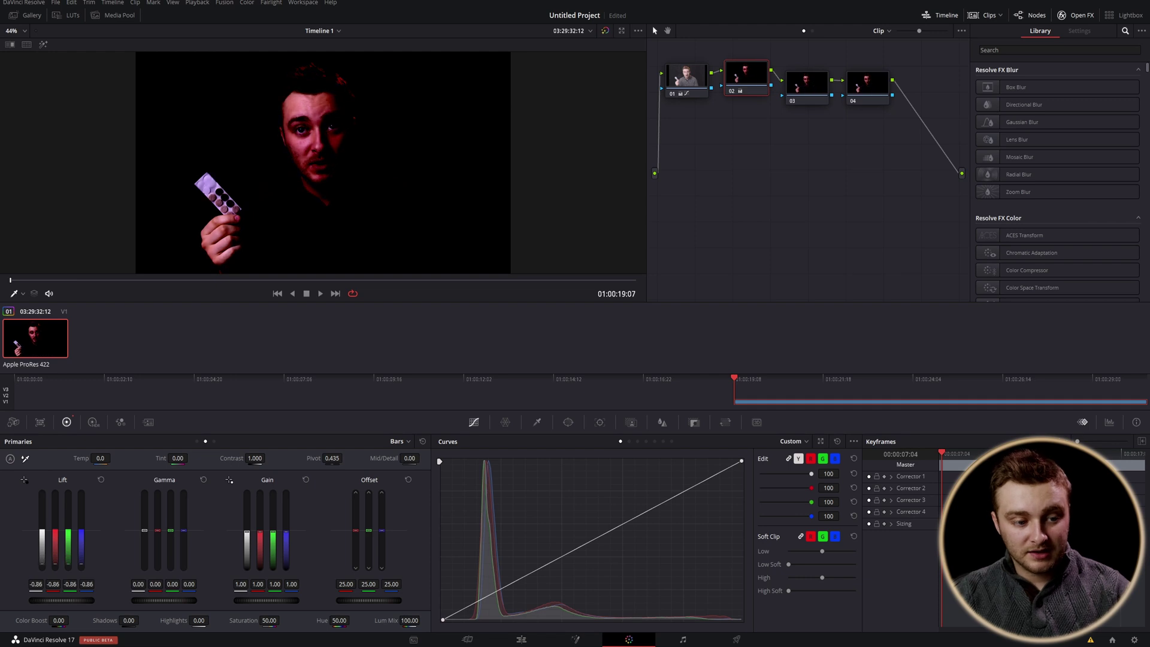
pyautogui.click(100, 479)
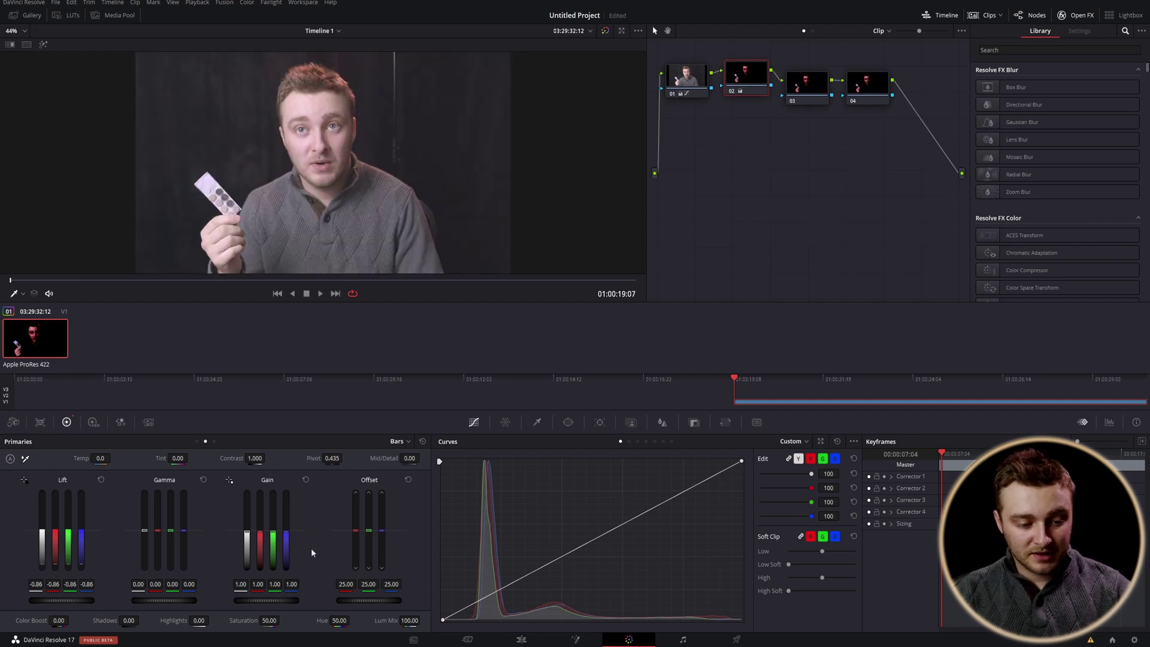
# Set the second node's Lum Mix to 0.00, test a lower lift, and undo that lift change
pyautogui.moveTo(409, 620)
pyautogui.mouseDown()
pyautogui.moveTo(386, 620)
pyautogui.moveTo(402, 611)
pyautogui.mouseUp()
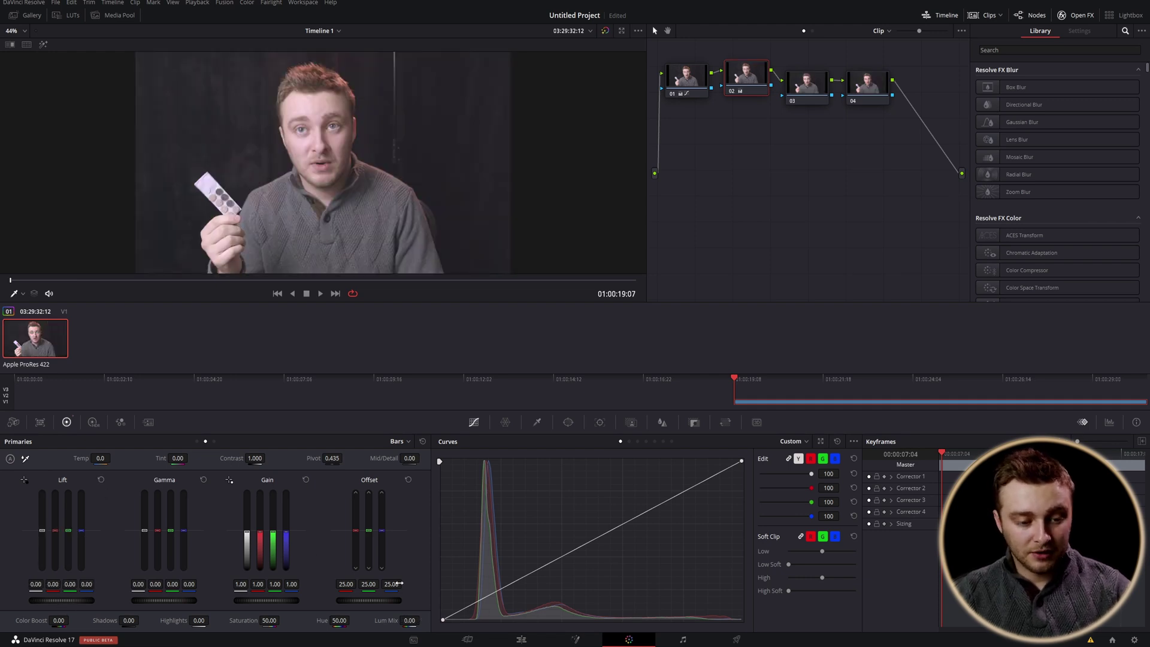
pyautogui.moveTo(77, 606); pyautogui.dragTo(45, 605)
pyautogui.hotkey('ctrl', 'z')
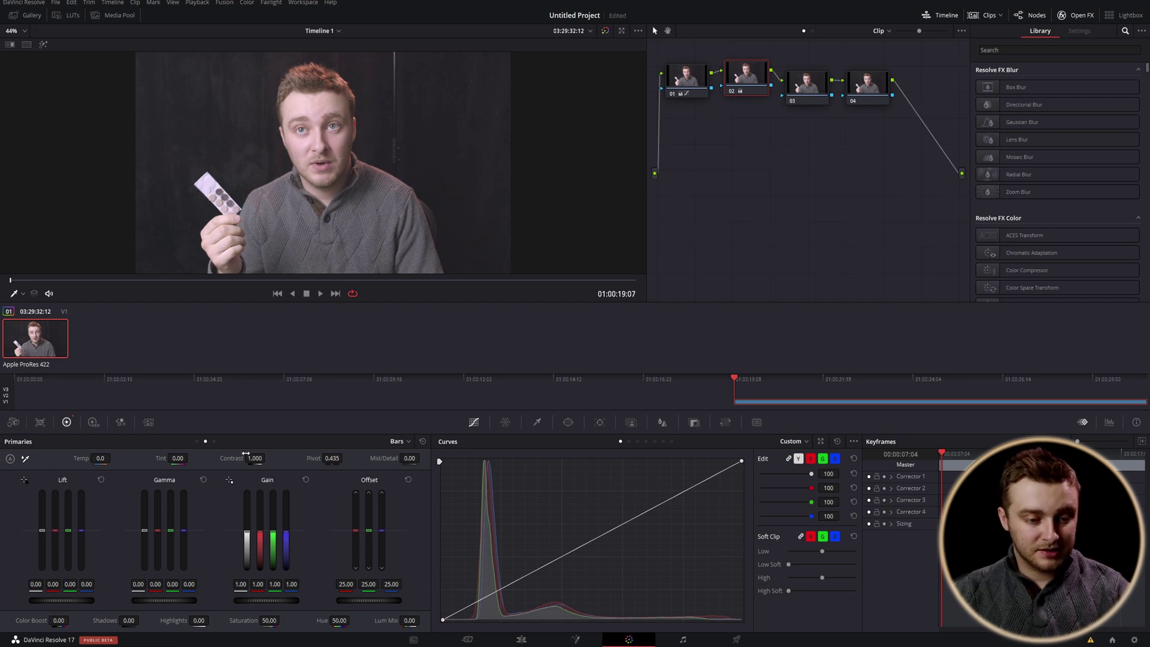
# Balance the second node with contrast 1.126, gain 0.91, lift -0.13 and gamma 0.02 so the background turns black
pyautogui.moveTo(246, 454); pyautogui.dragTo(267, 458)
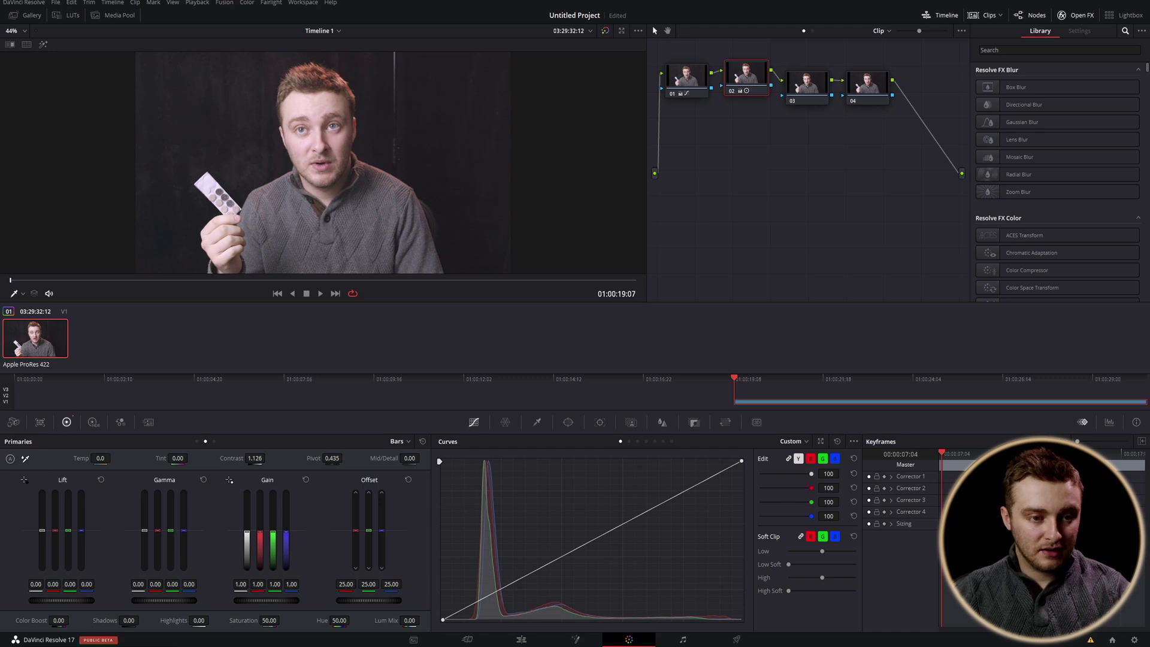
pyautogui.moveTo(264, 601); pyautogui.dragTo(246, 600)
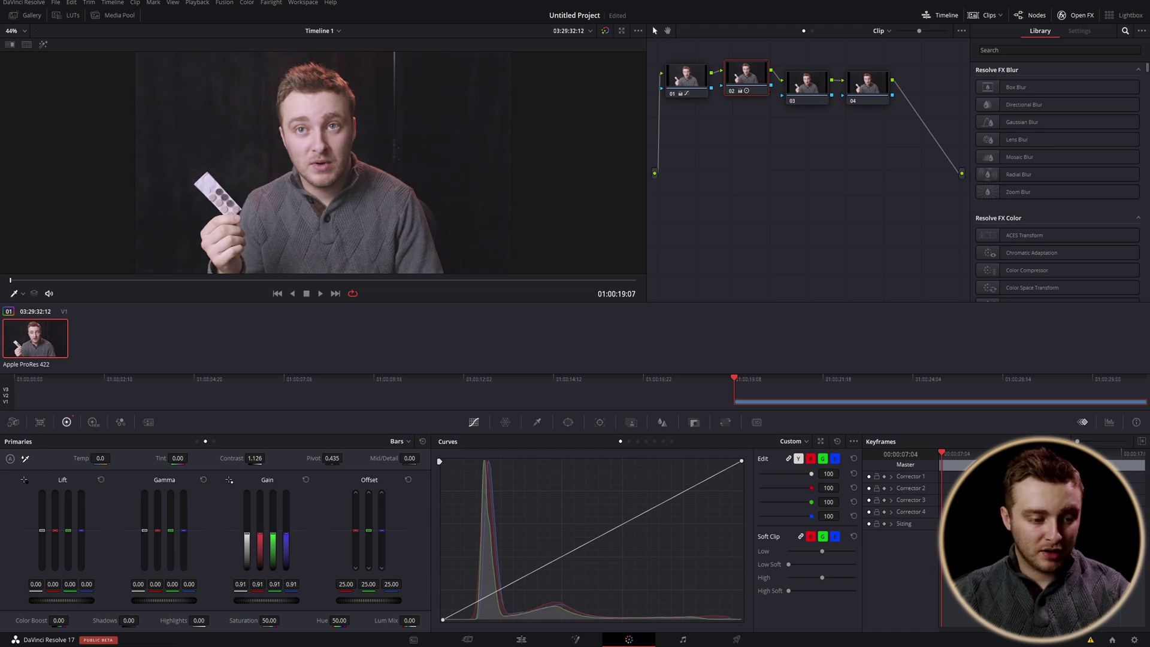
pyautogui.moveTo(61, 600); pyautogui.dragTo(39, 600)
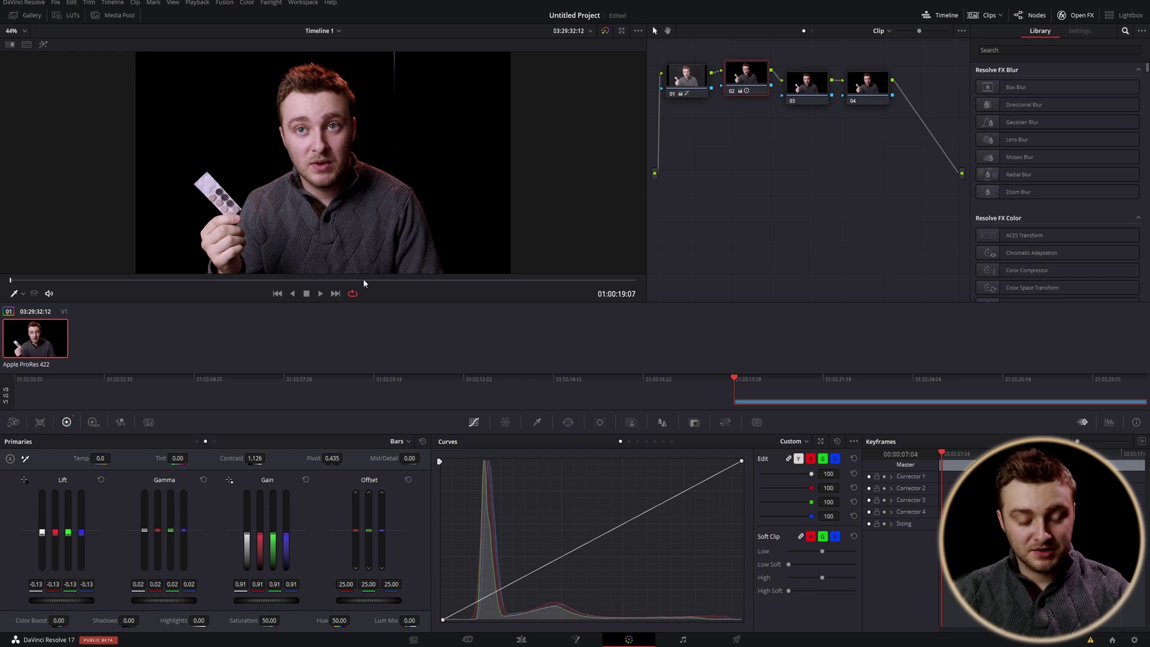
# Add a rectangular window to the third node and shape it into a narrow strip around the thin vertical streak in the upper background
pyautogui.click(814, 82)
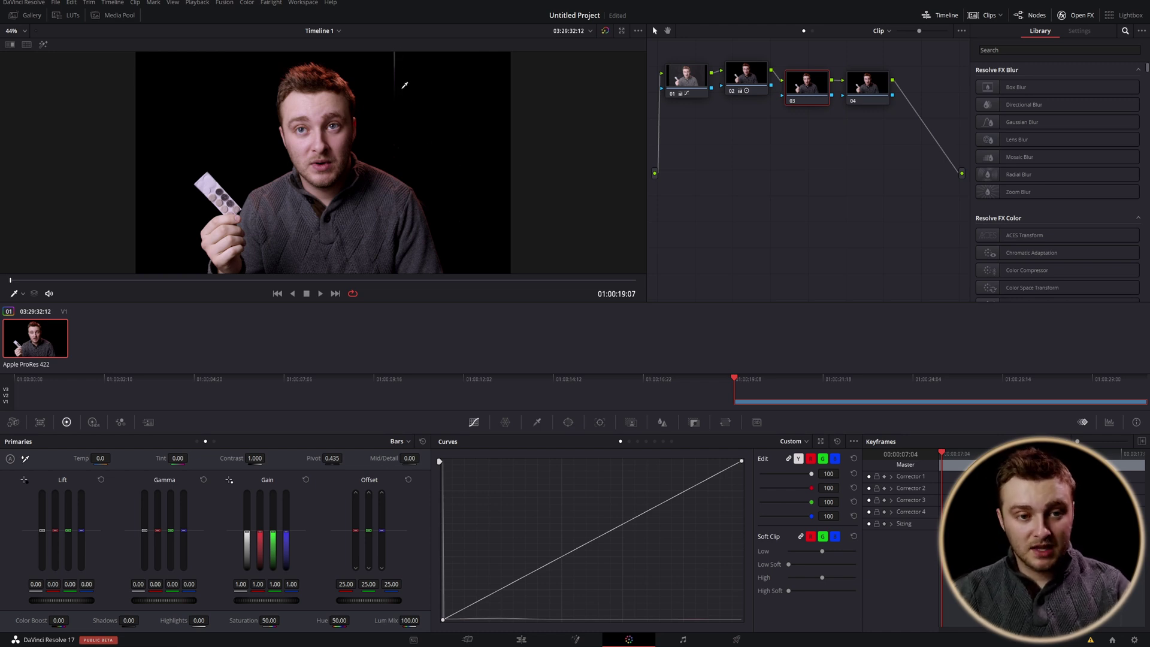
pyautogui.click(565, 423)
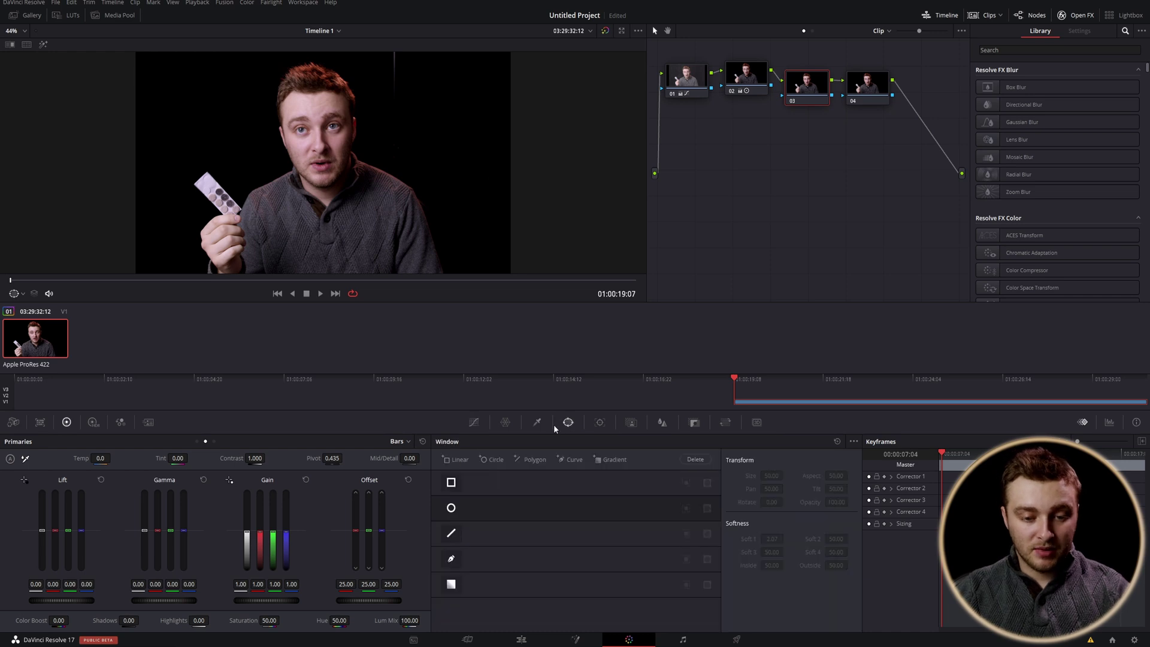
pyautogui.click(451, 482)
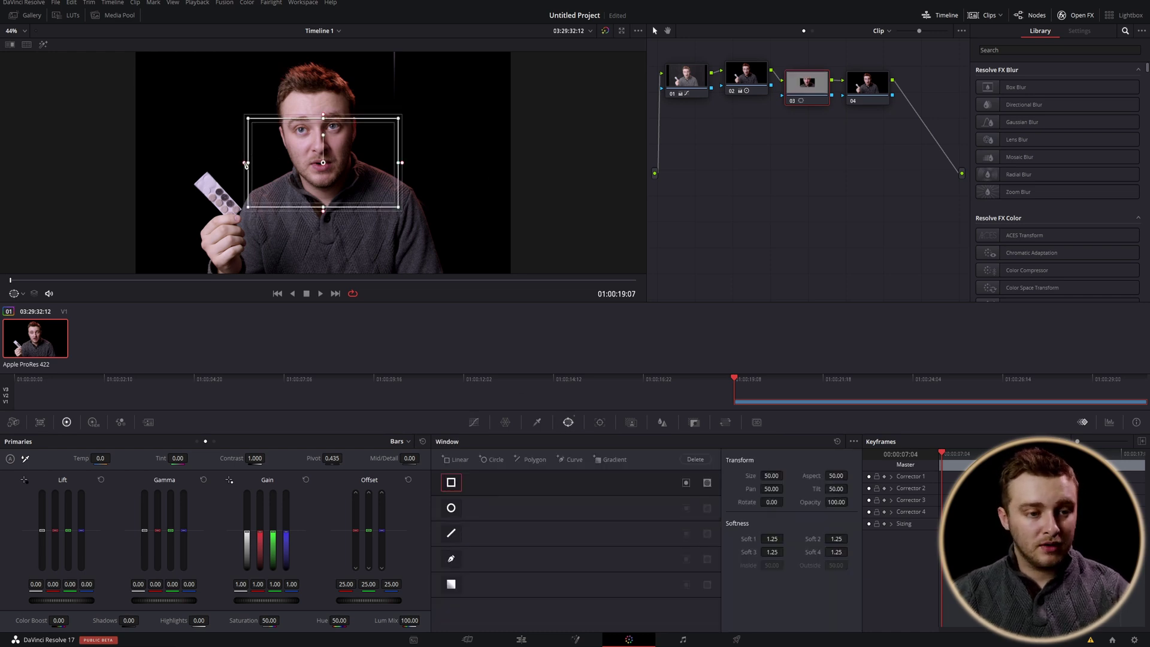
pyautogui.moveTo(246, 162); pyautogui.dragTo(394, 79)
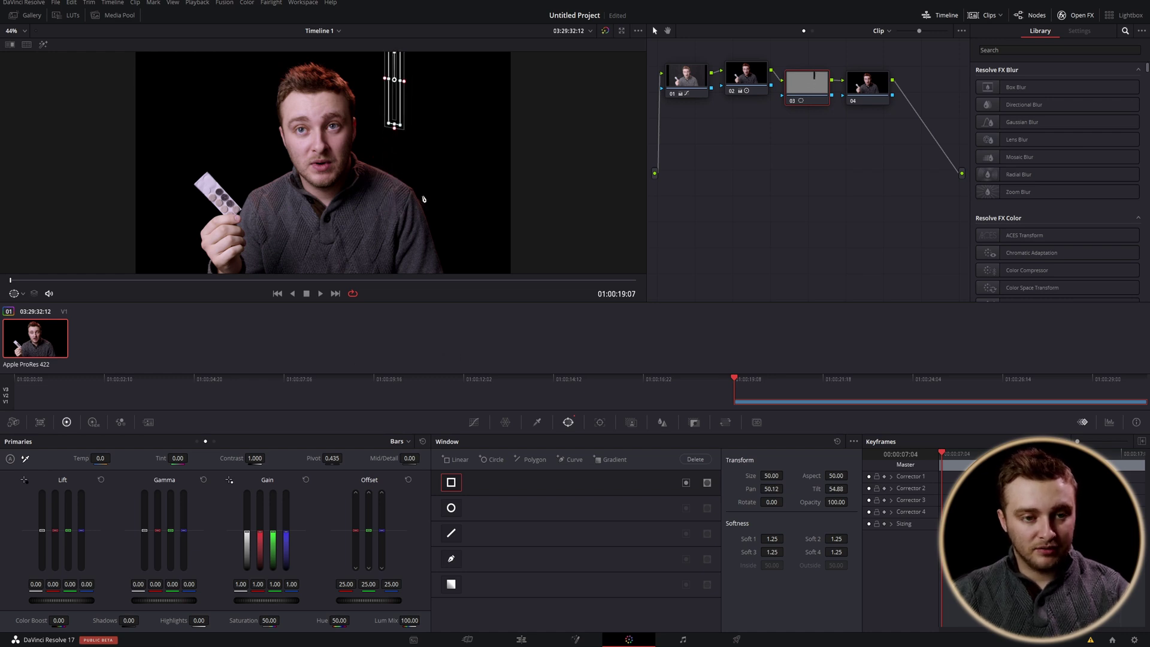
pyautogui.moveTo(394, 124); pyautogui.dragTo(396, 100)
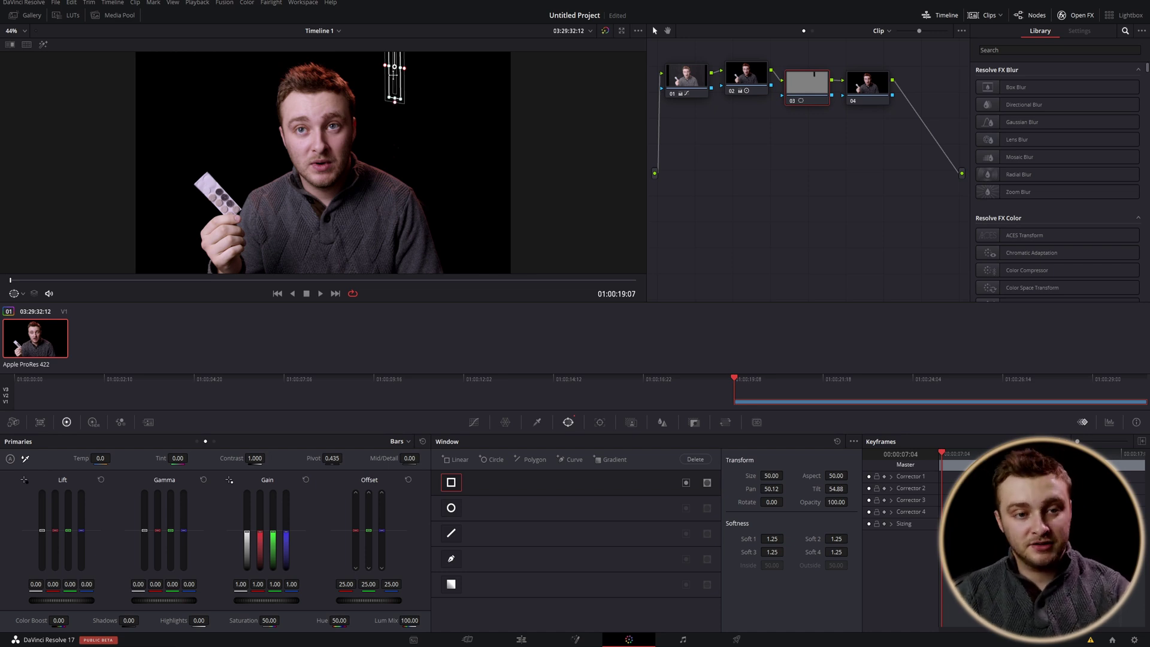
# Set the third node's contrast to 2.000 to hide the windowed streak, and return to the custom curves
pyautogui.click(474, 422)
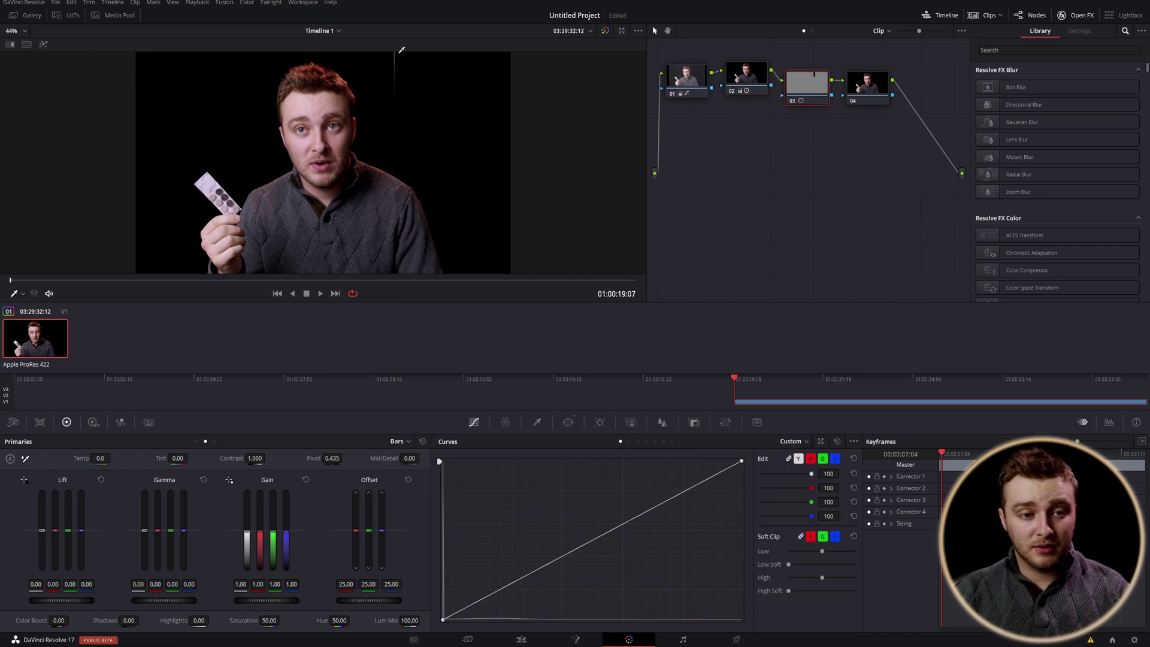
pyautogui.click(568, 422)
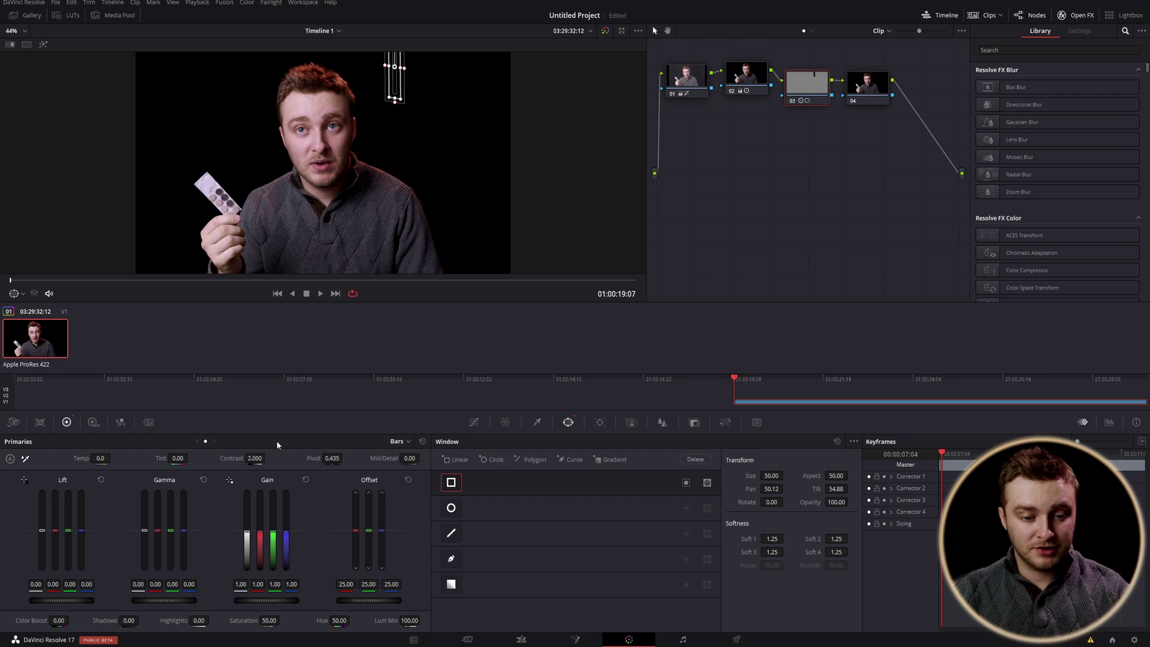
pyautogui.click(474, 422)
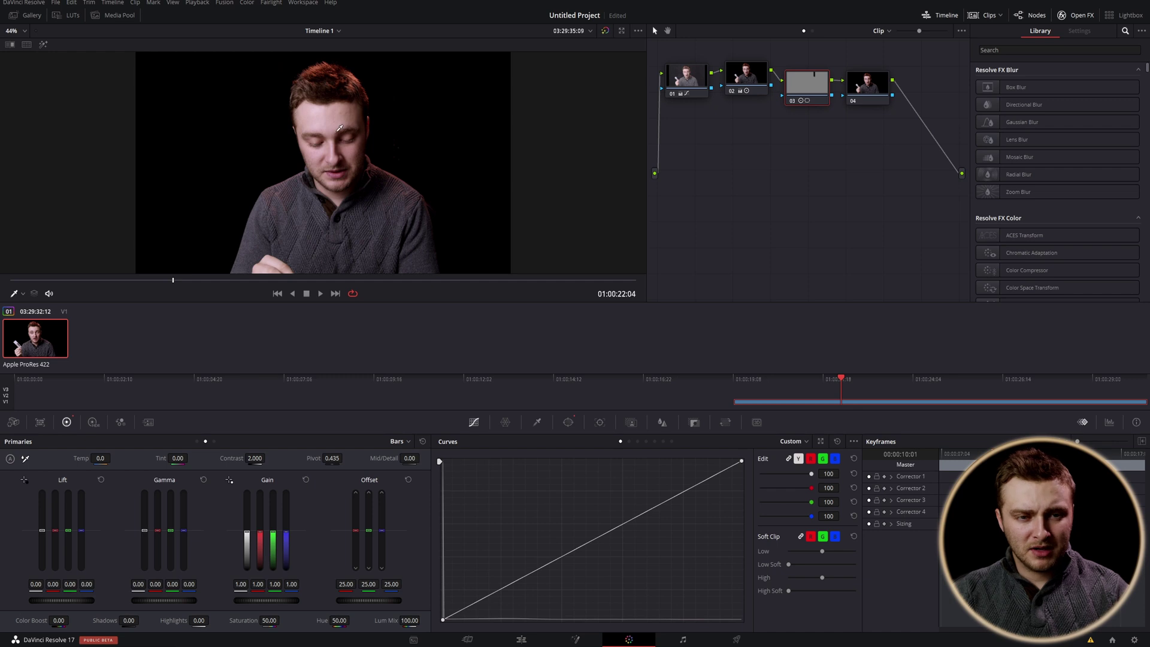
# Lower the fourth node's gain to 0.89
pyautogui.click(861, 88)
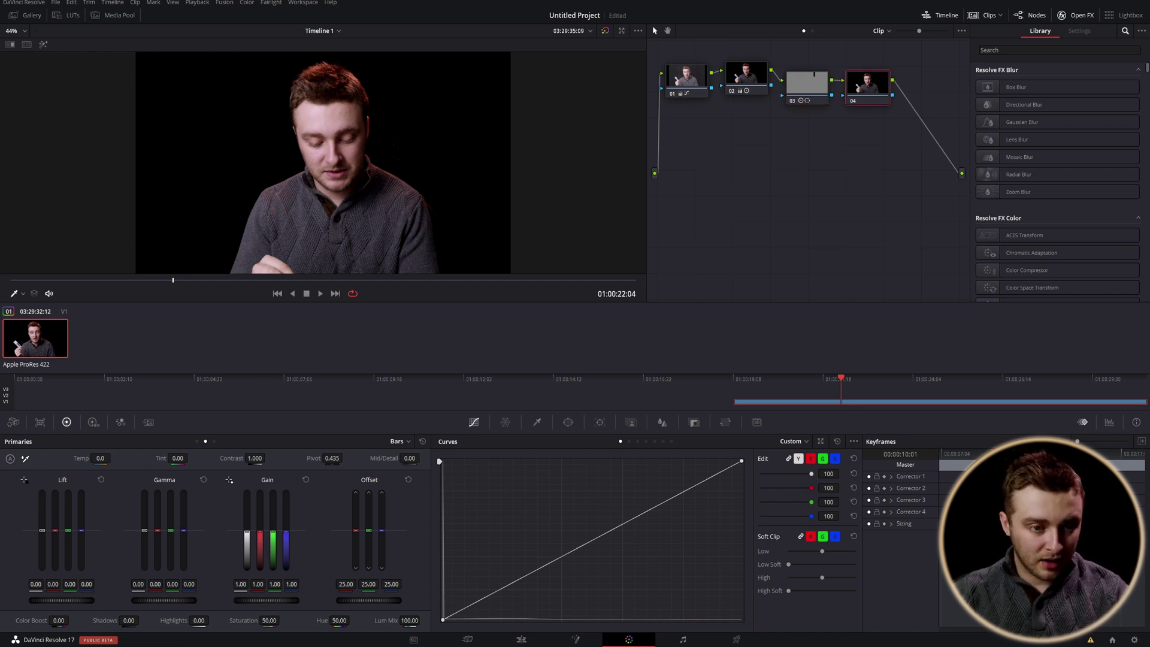
pyautogui.moveTo(266, 602); pyautogui.dragTo(257, 601)
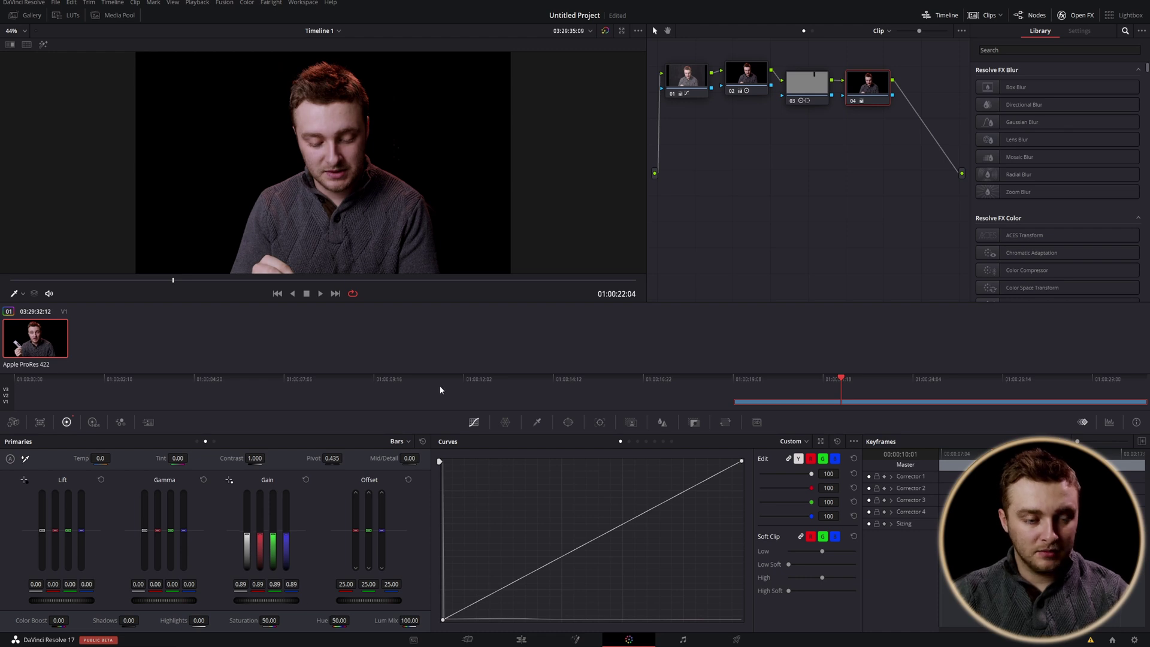
# Play the clip and compare the graded image with the original by bypassing the grades and re-enabling them
pyautogui.press('space')
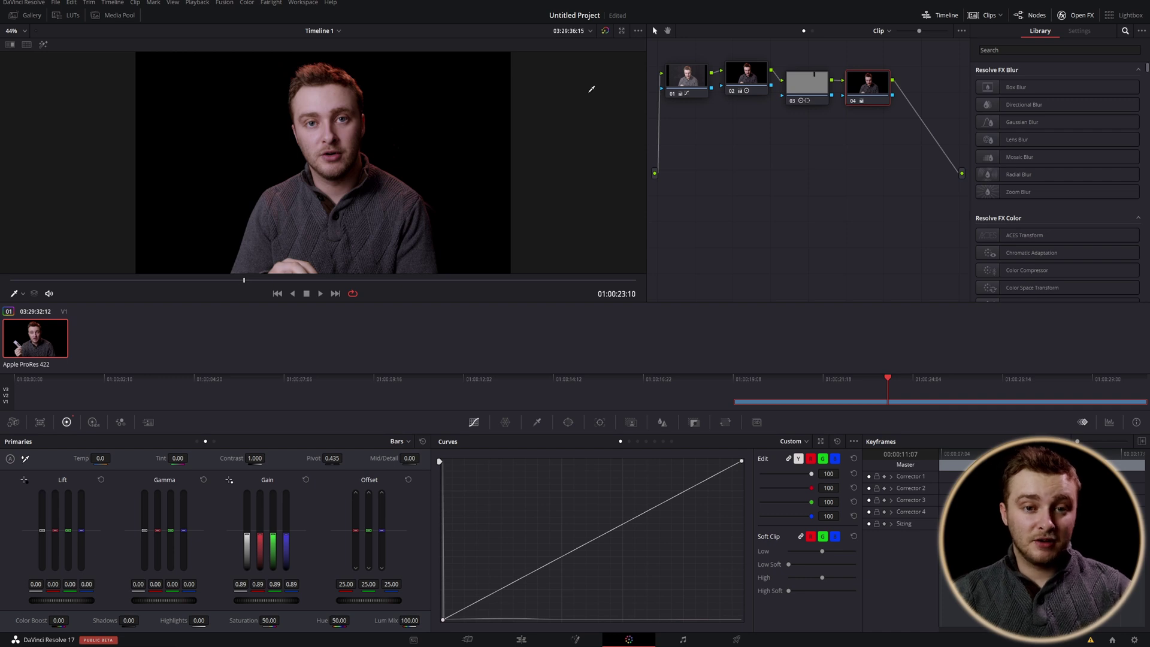
pyautogui.click(605, 31)
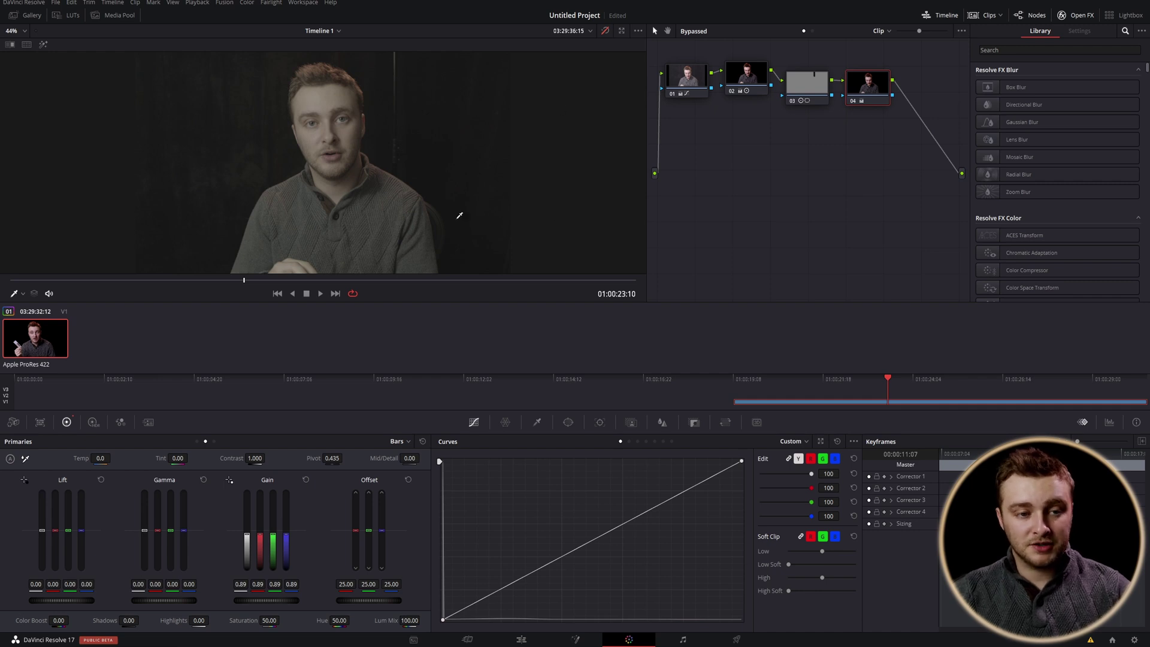
pyautogui.click(605, 32)
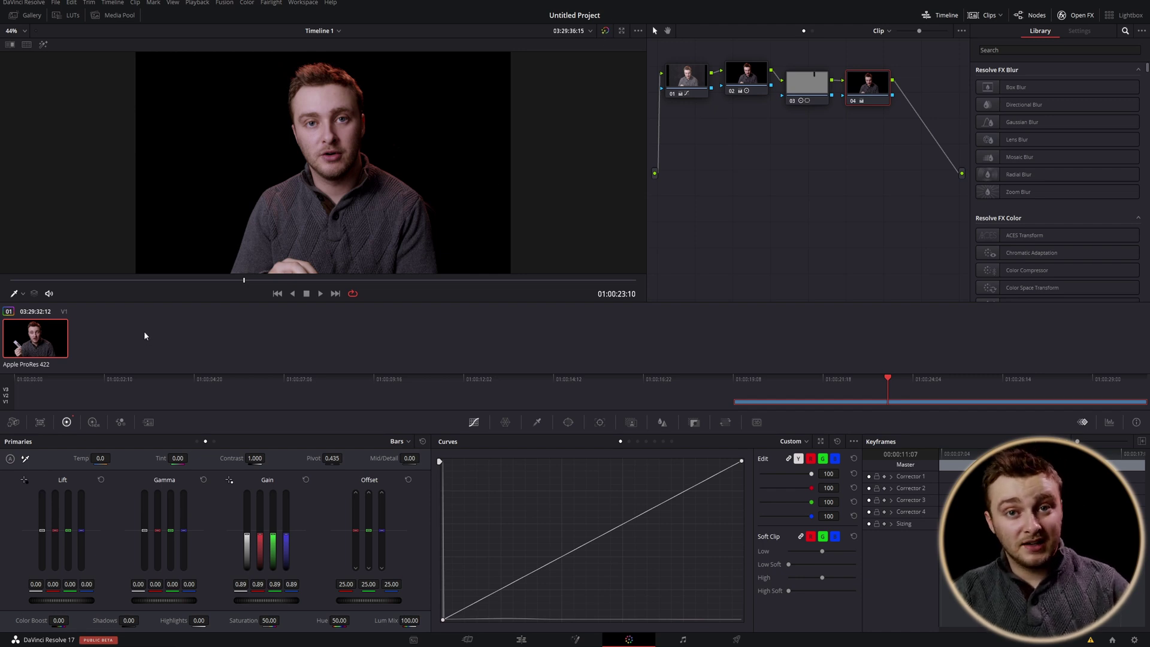
# Generate a 33 Point Cube LUT from the graded clip and save it as "just now new" in User made LUTS
pyautogui.rightClick(37, 341)
pyautogui.moveTo(92, 274)
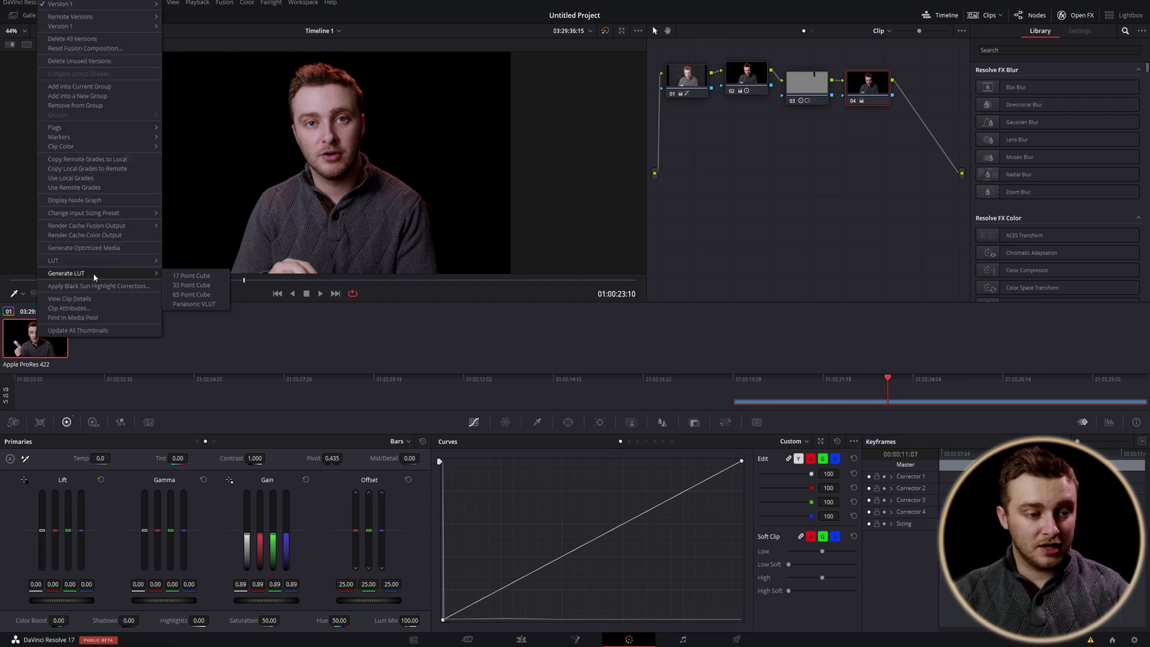
pyautogui.click(190, 285)
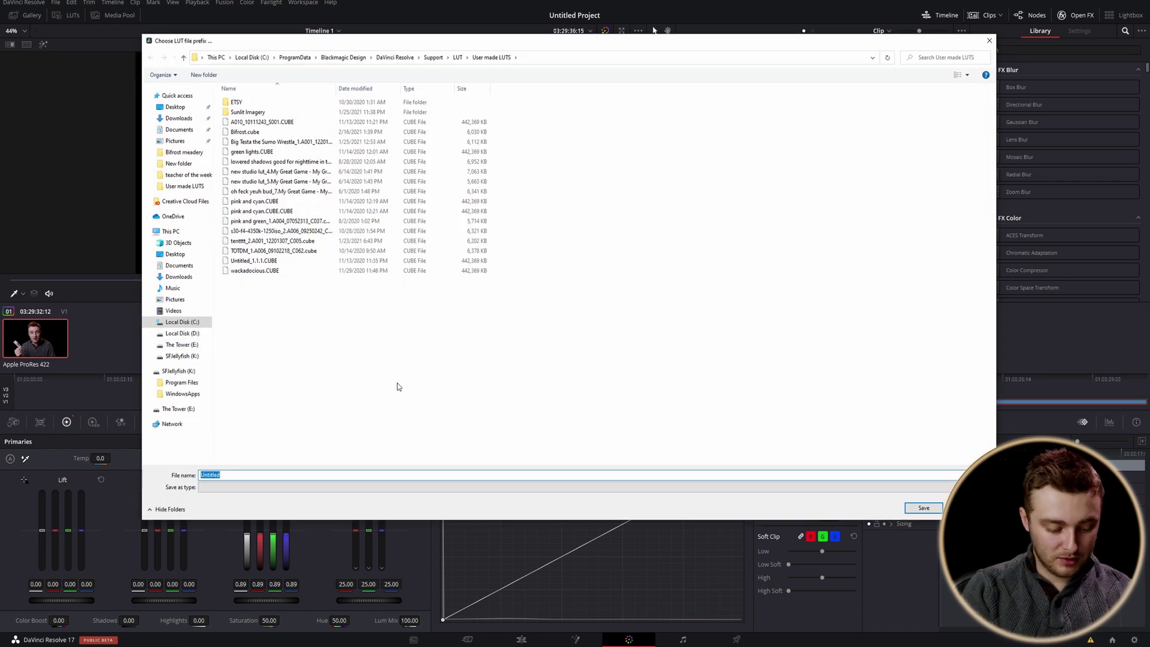
pyautogui.write('just now new')
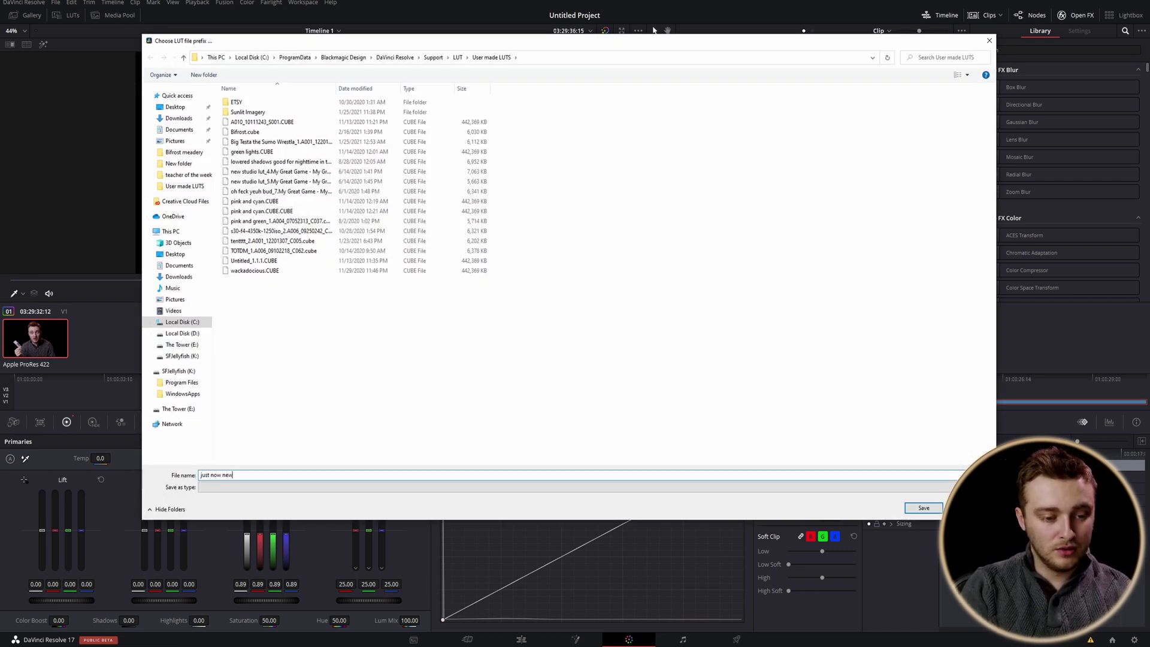
pyautogui.press('Return')
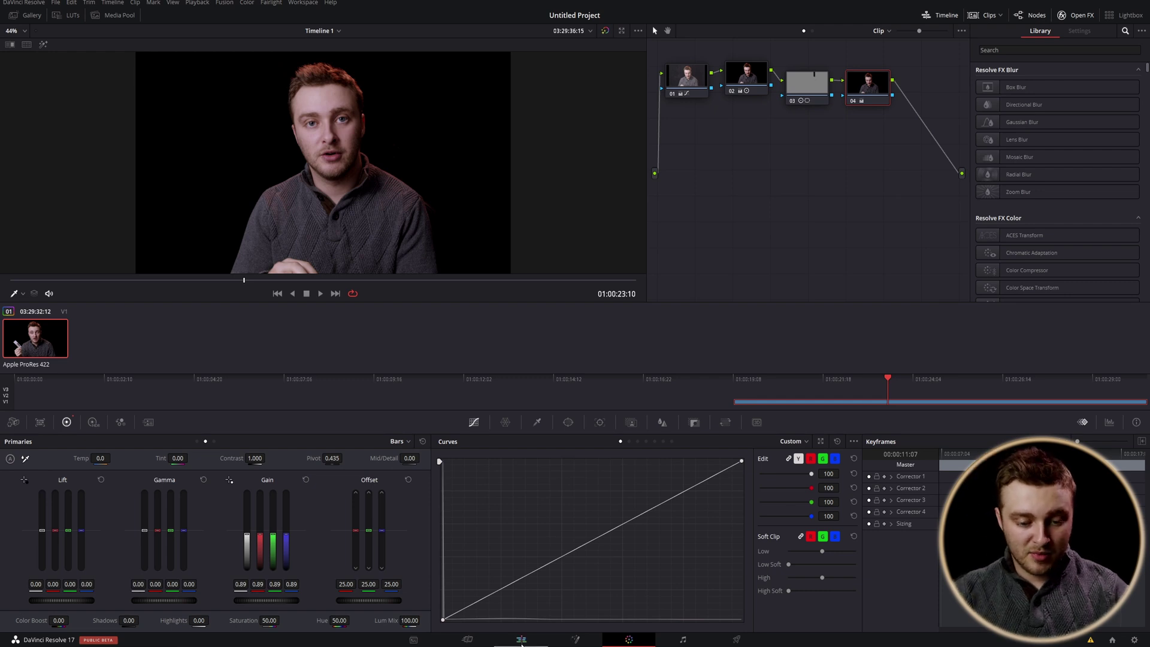
# Add A001_01150324_C004.mov to the edit timeline's Video 1 track without its audio, directly after the graded clip
pyautogui.click(521, 639)
pyautogui.moveTo(221, 102); pyautogui.dragTo(567, 561)
pyautogui.keyDown('alt'); pyautogui.click(572, 563); pyautogui.keyUp('alt')
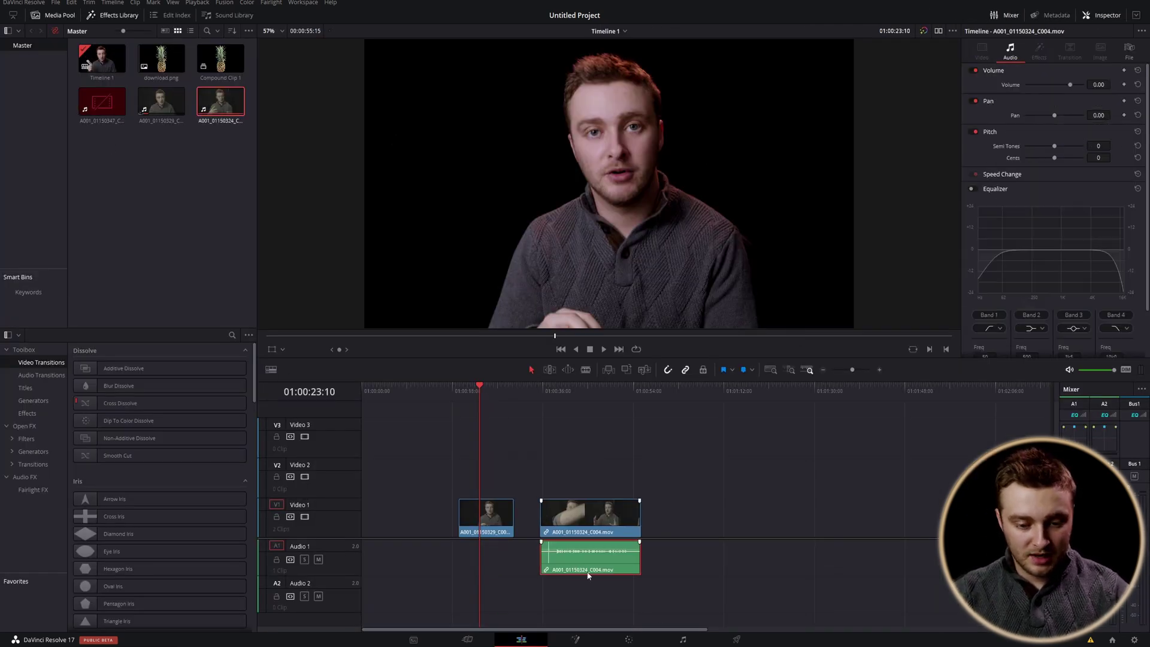
pyautogui.press('Delete')
pyautogui.moveTo(610, 526); pyautogui.dragTo(585, 530)
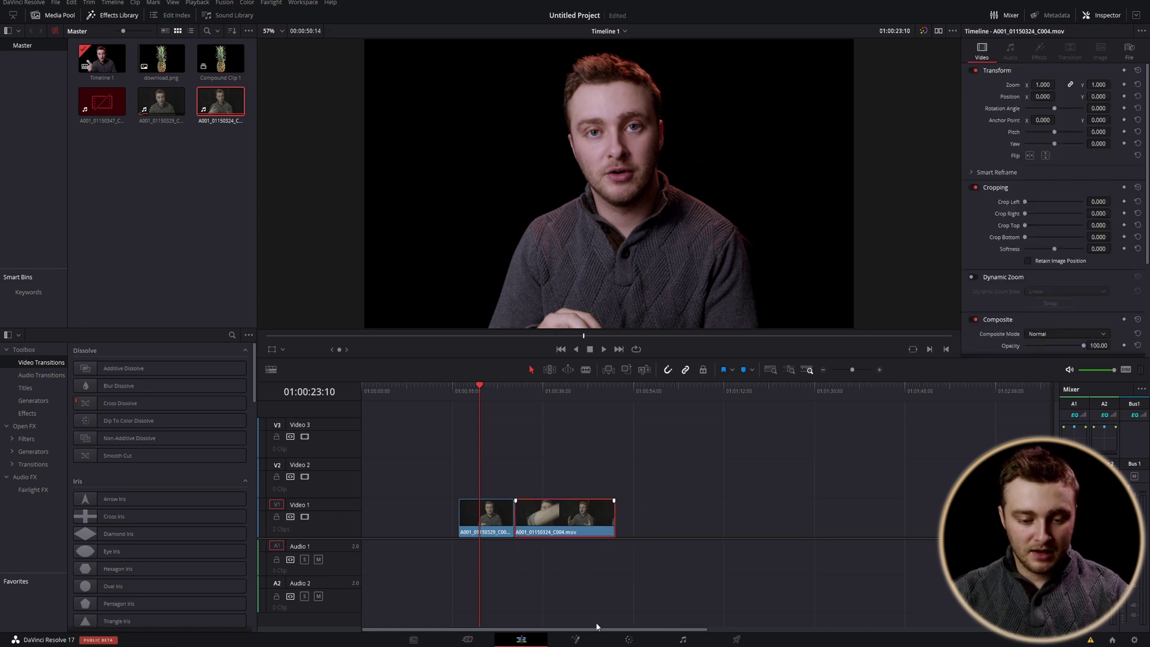
# Apply the "just now new" user-made LUT to the second clip on the Color page and check it further into the clip
pyautogui.click(628, 639)
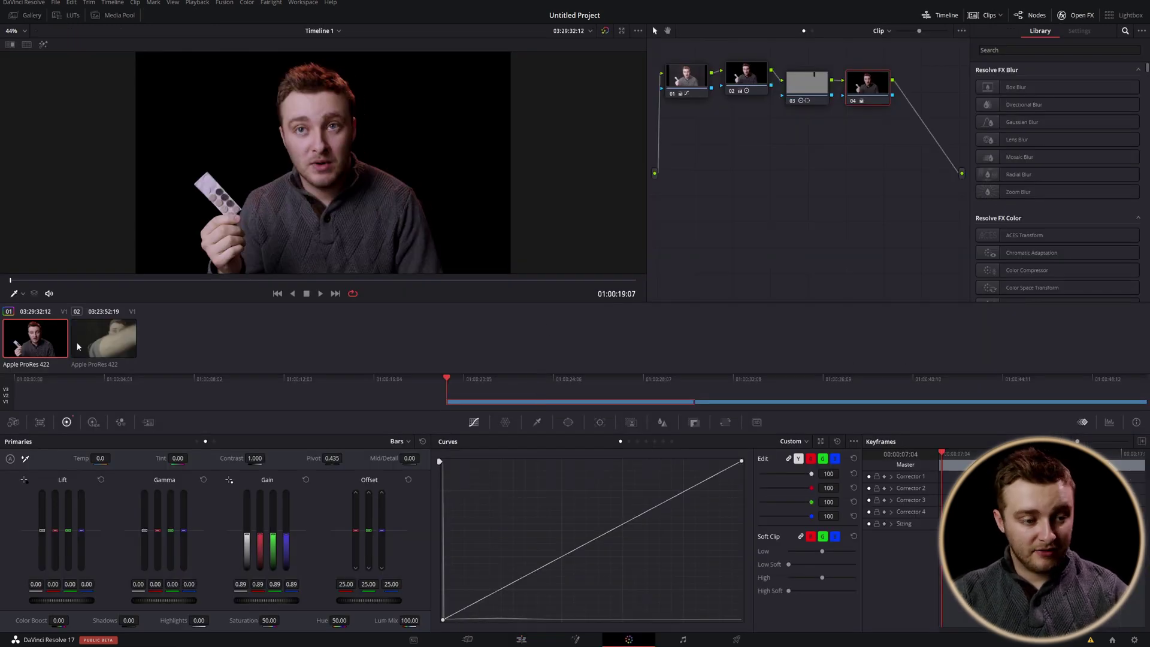
pyautogui.click(78, 344)
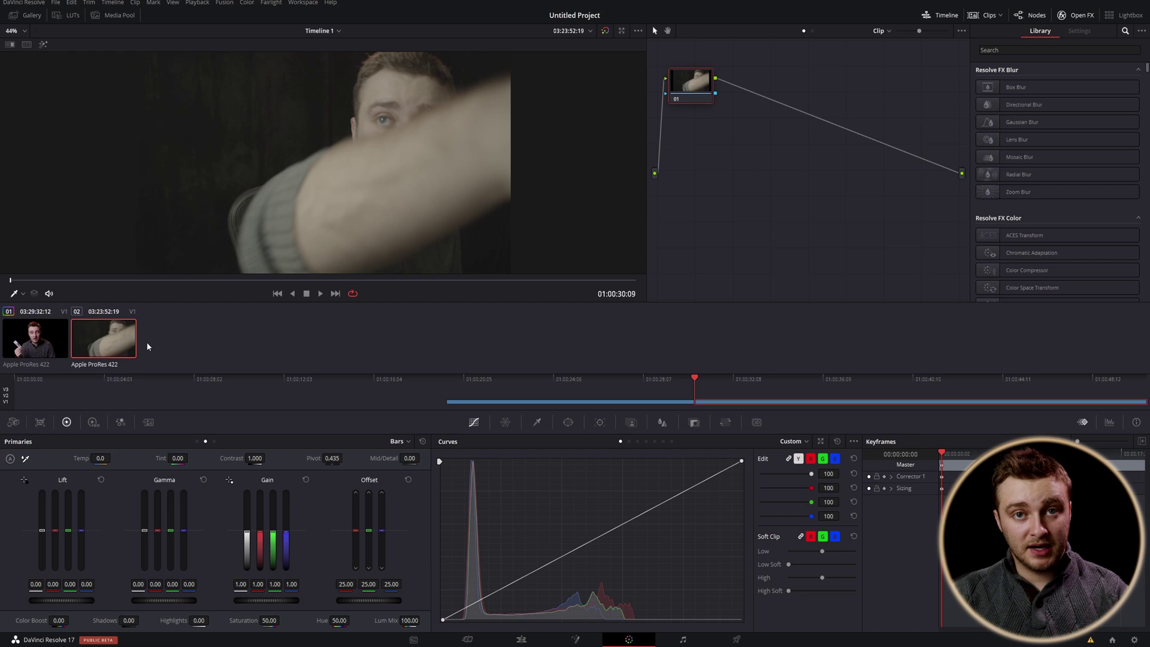
pyautogui.click(71, 16)
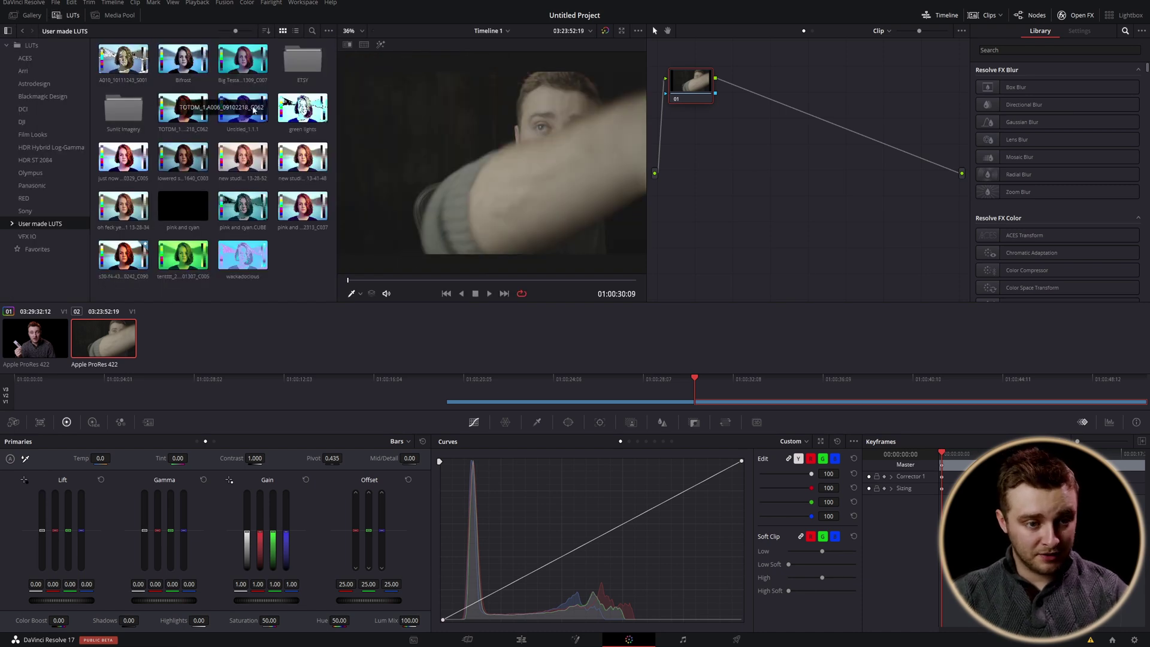
pyautogui.doubleClick(118, 161)
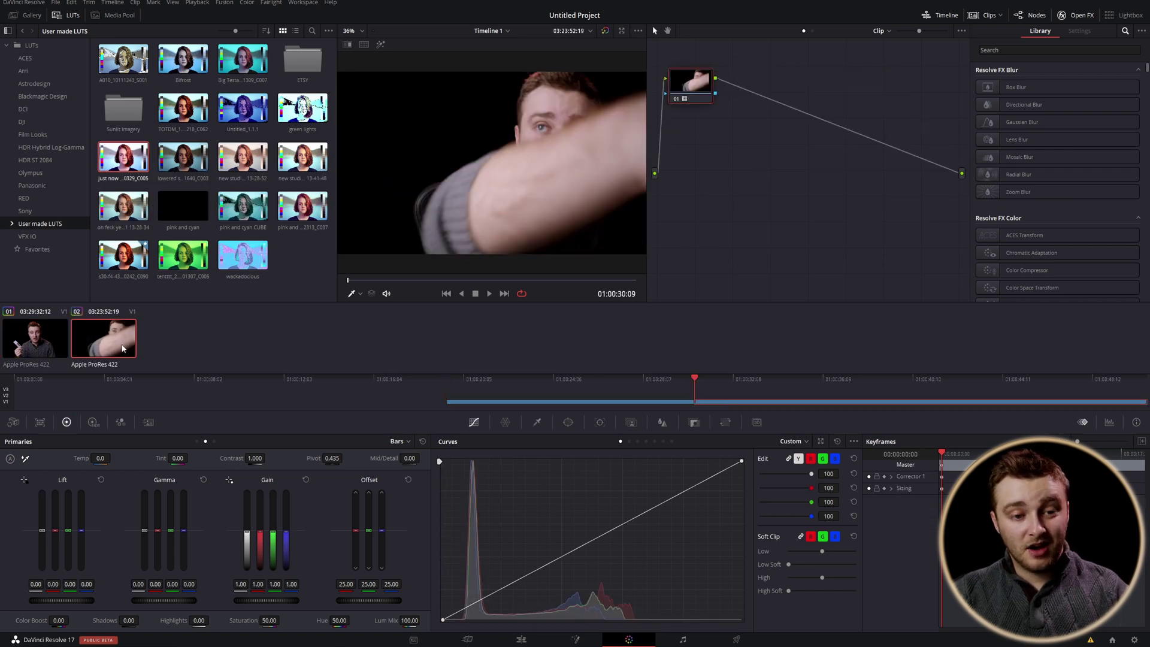
pyautogui.moveTo(398, 284); pyautogui.dragTo(422, 290)
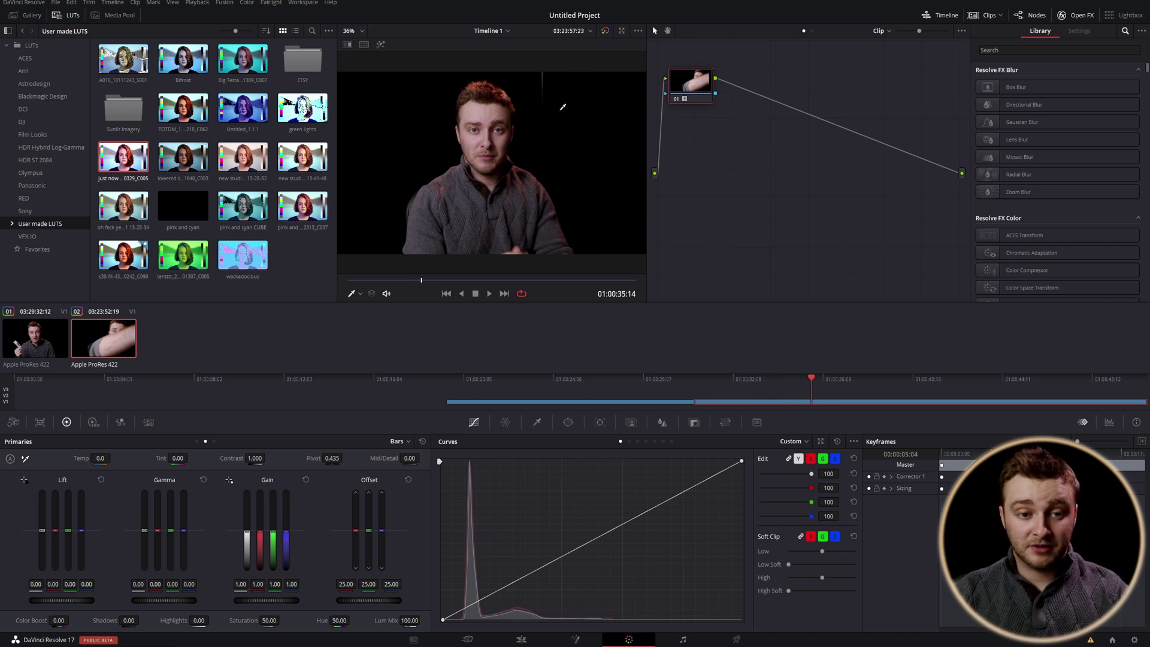
# Return to the edit timeline and compare the first clip with its original at 01:00:25:00 by bypassing the grades and re-enabling them
pyautogui.hotkey('shift', '4')
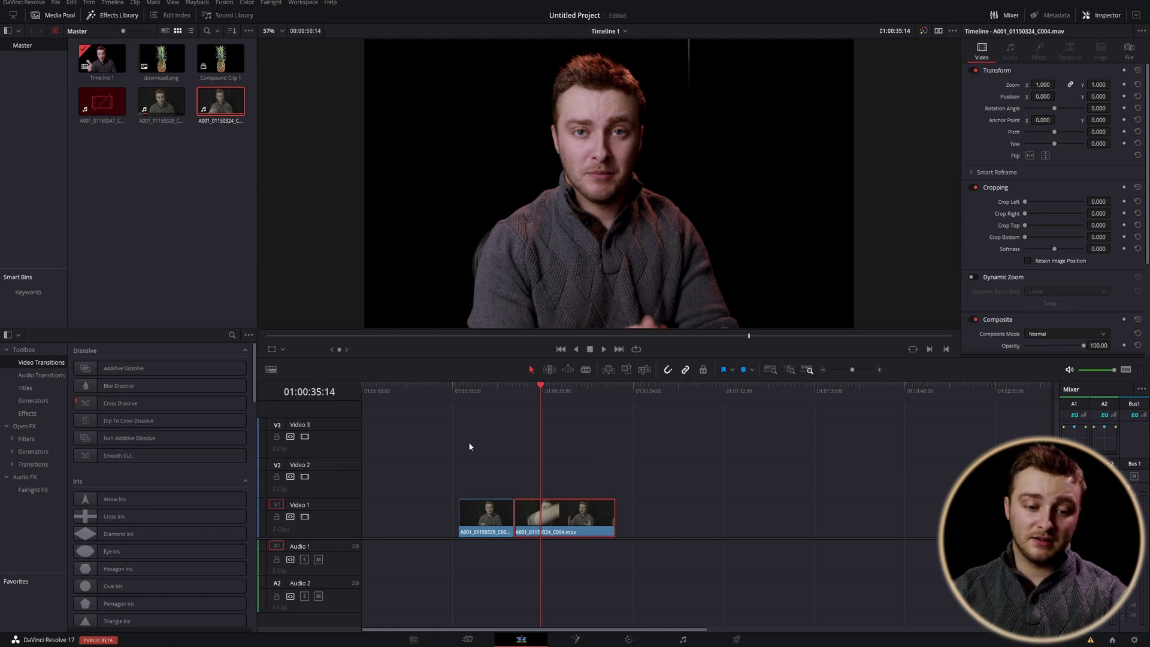
pyautogui.click(489, 391)
pyautogui.click(487, 392)
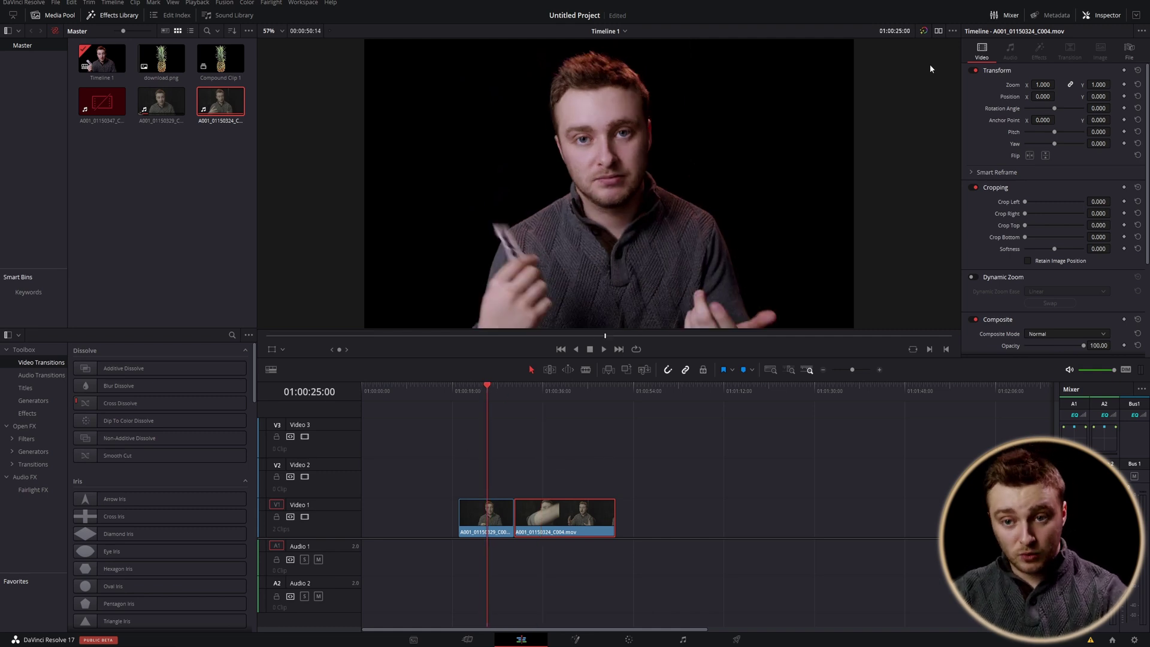
pyautogui.click(924, 31)
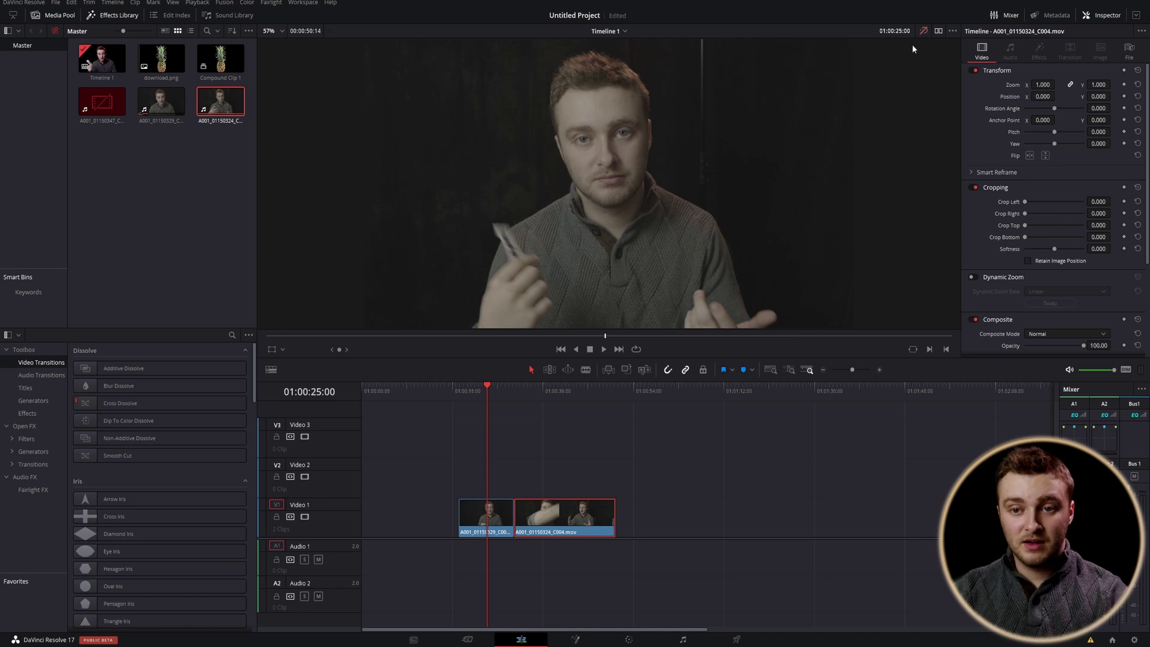
pyautogui.click(924, 31)
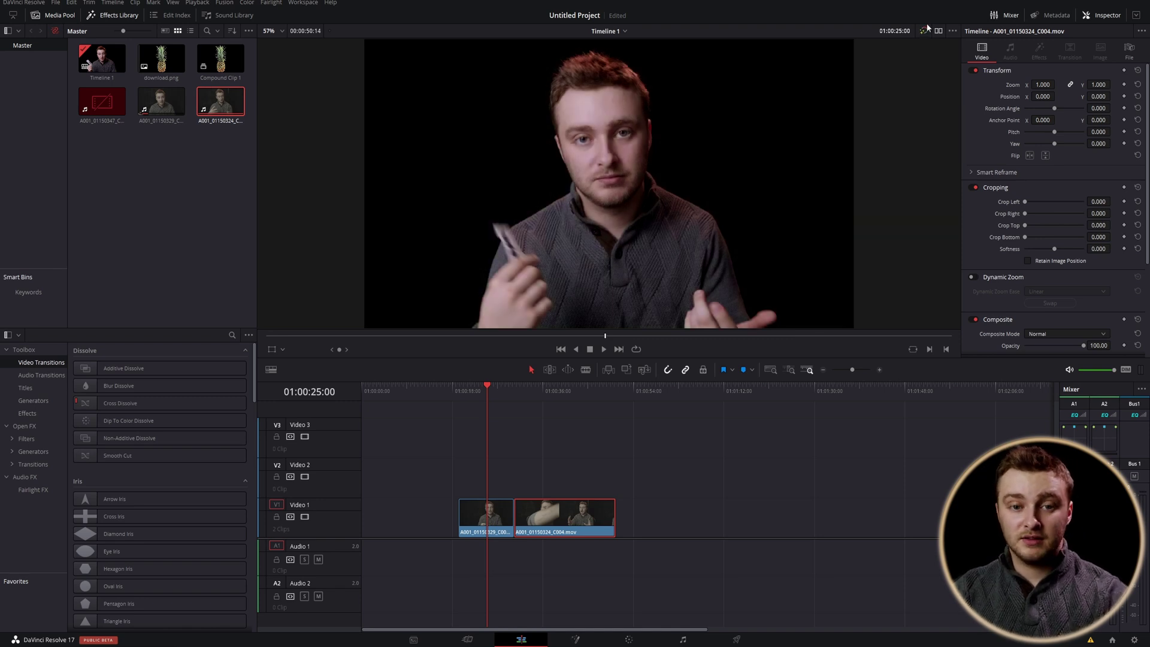